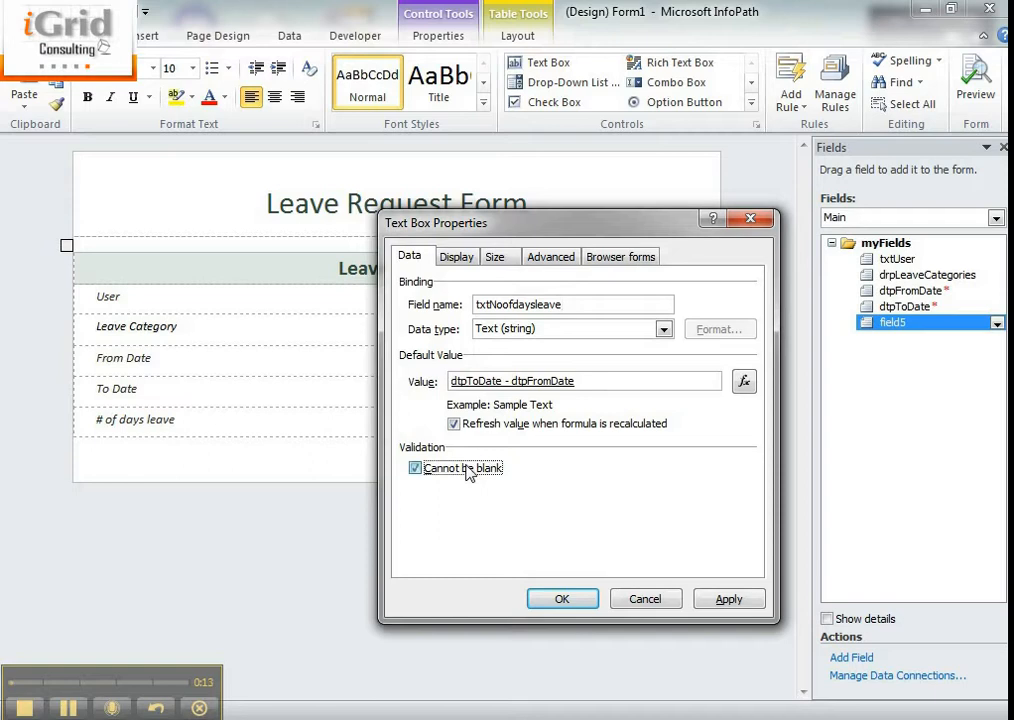
- Turn off the Cannot be blank validation for the txtNoofdaysleave text box and make it read-only
click(455, 258)
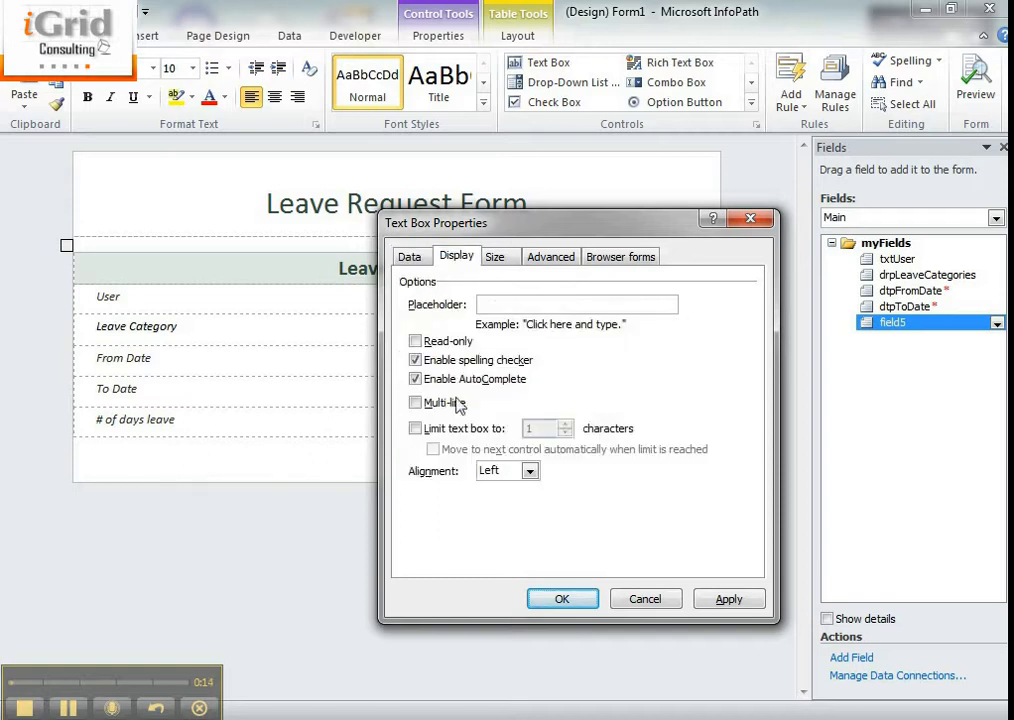
click(411, 257)
click(415, 469)
click(456, 257)
click(415, 341)
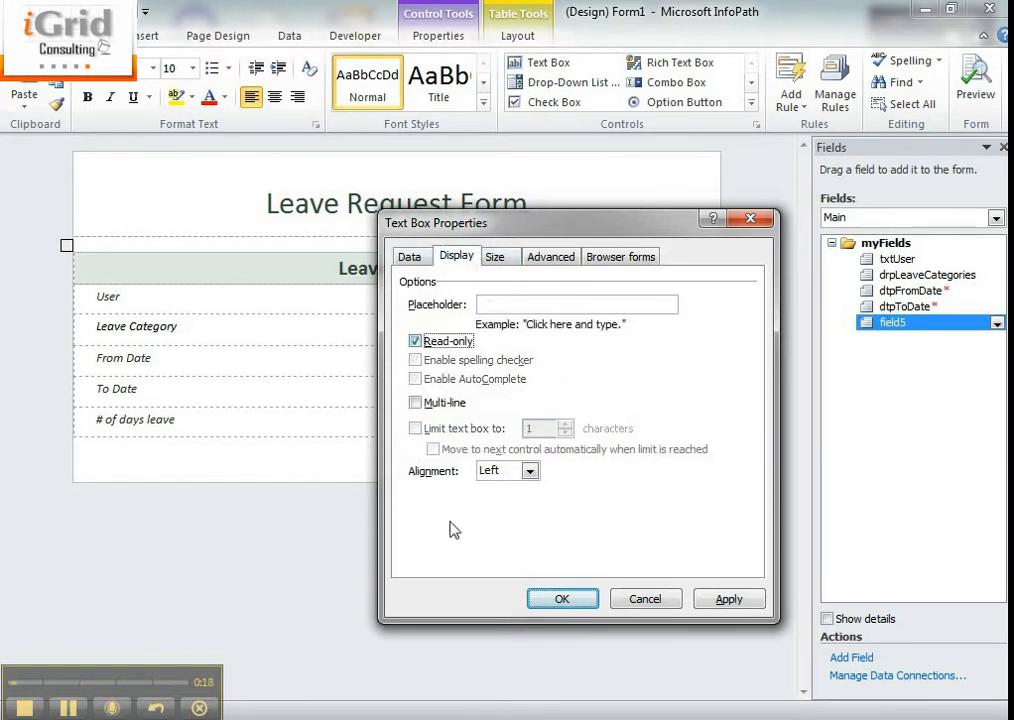
click(557, 598)
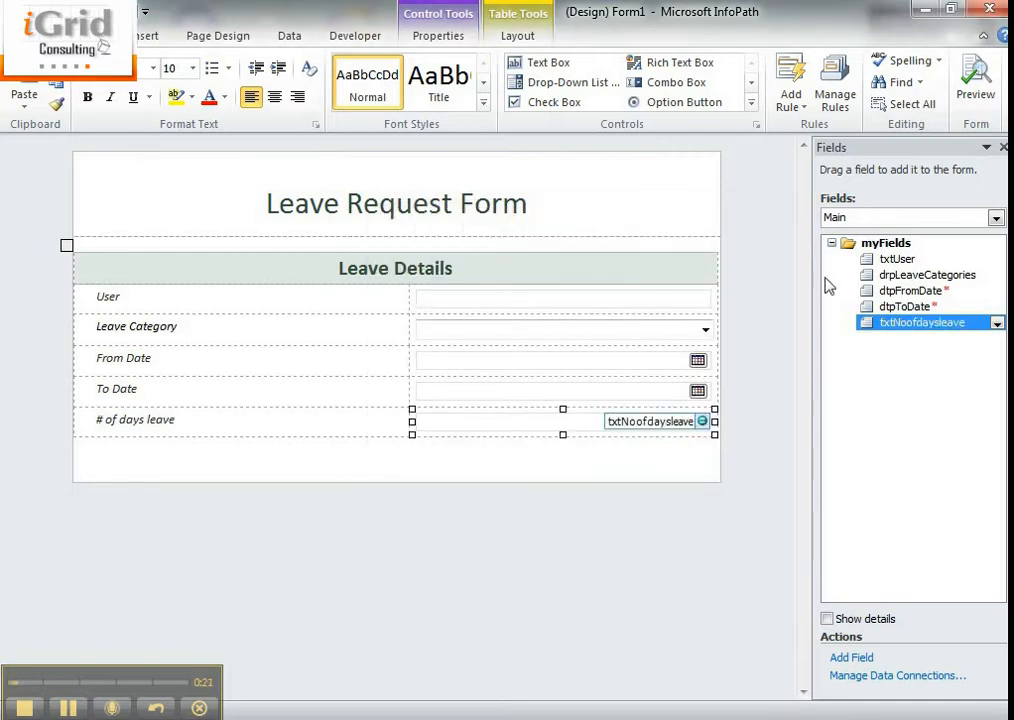
- Preview the form with the data source connection allowed, set To Date to 10/Dec/2011, check # of days leave, and close the preview
click(974, 80)
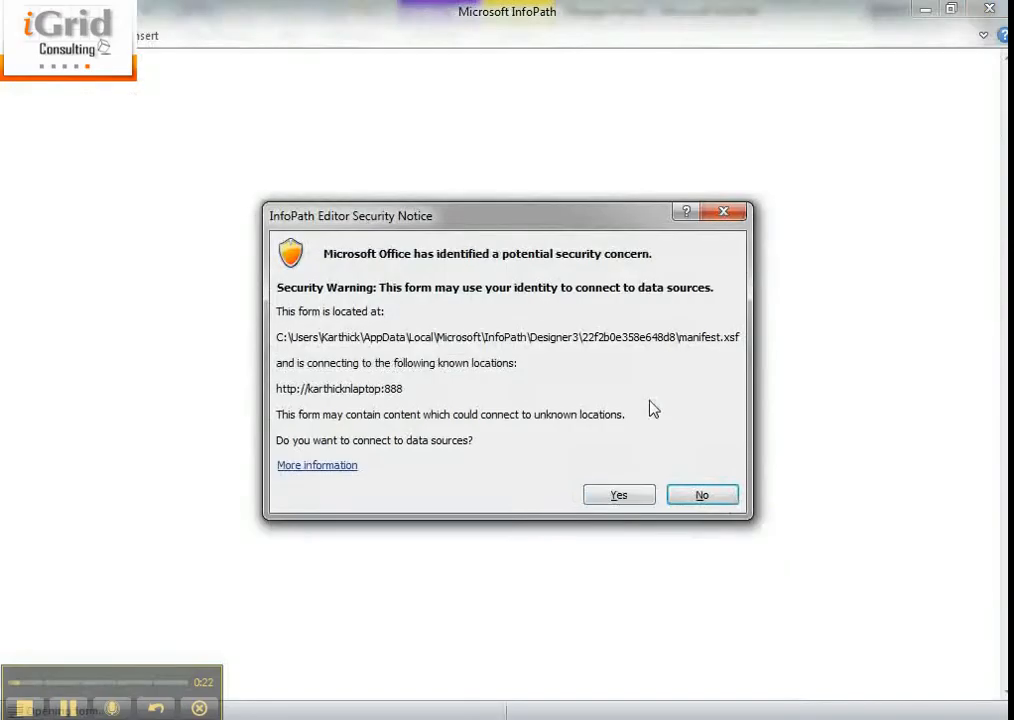
click(600, 497)
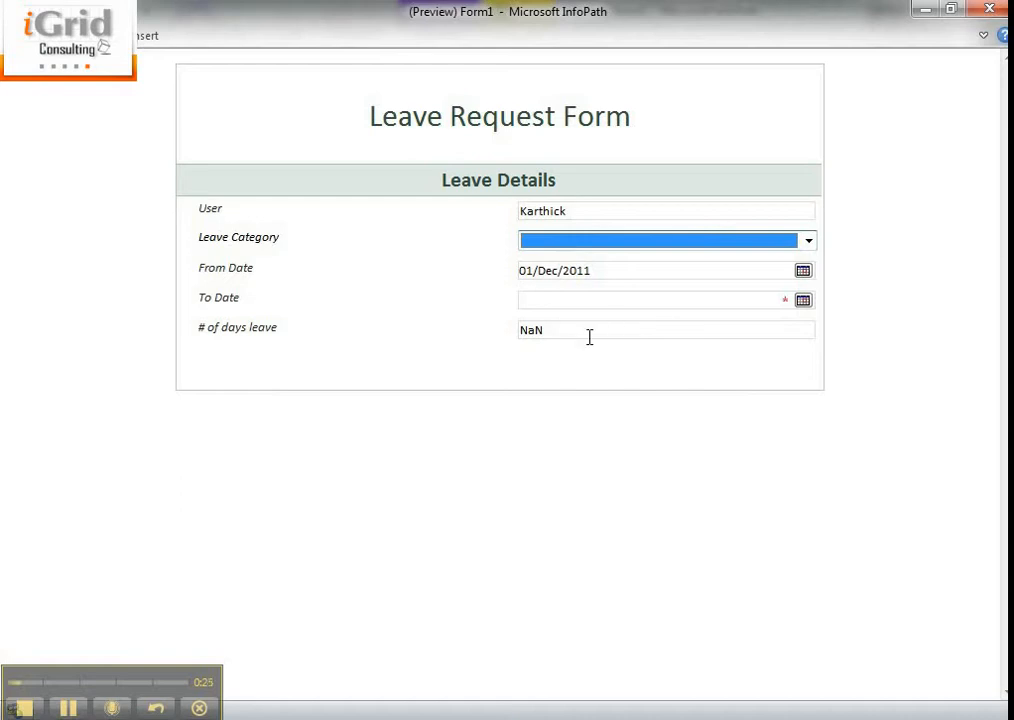
click(803, 301)
click(785, 438)
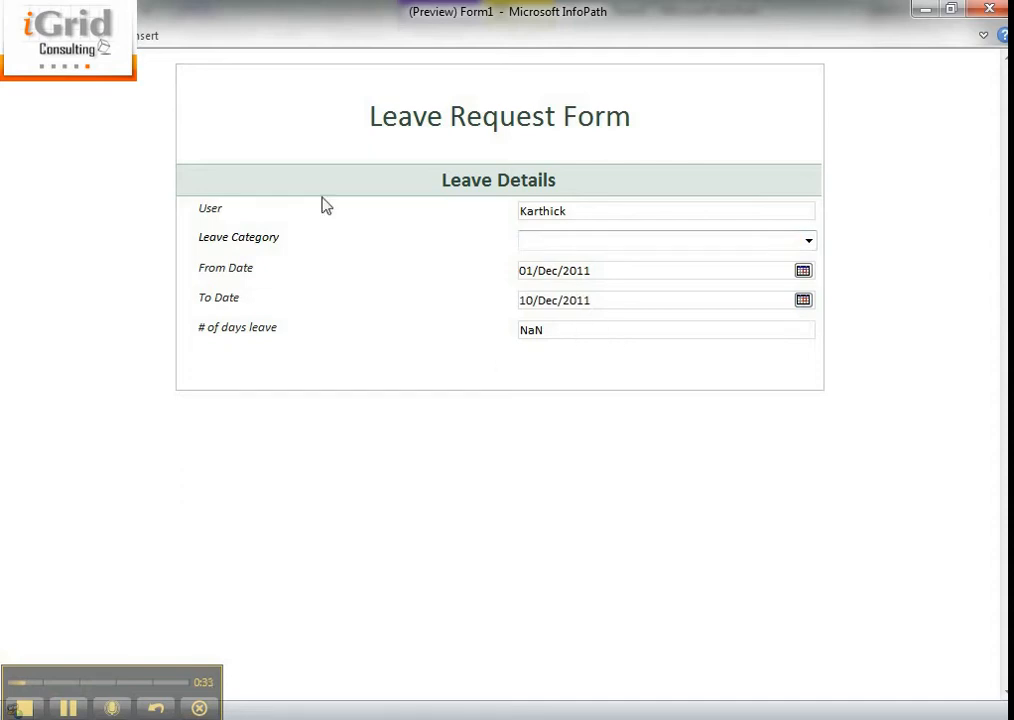
click(90, 36)
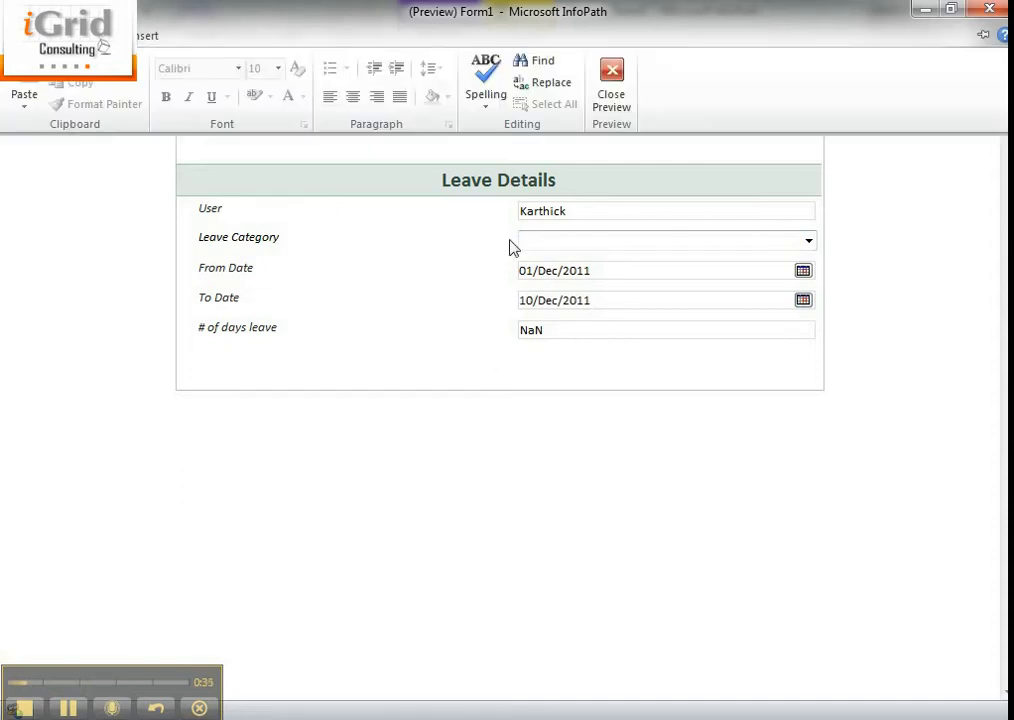
click(606, 106)
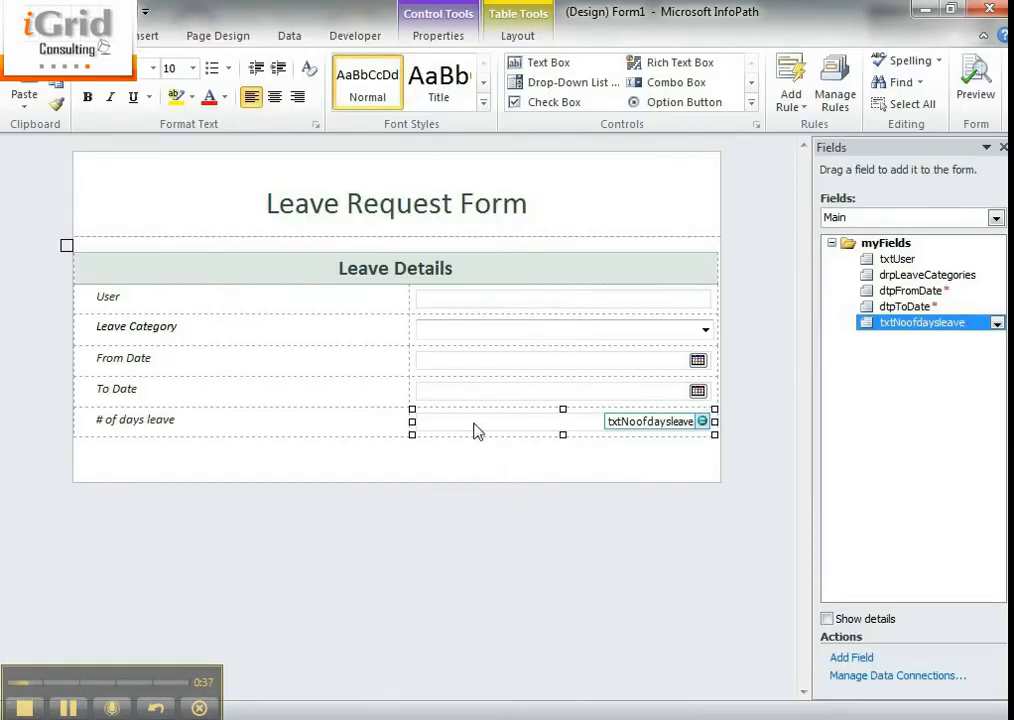
- Examine the Date and Date and Time functions available for the default value formula of the # of days leave text box
right_click(477, 426)
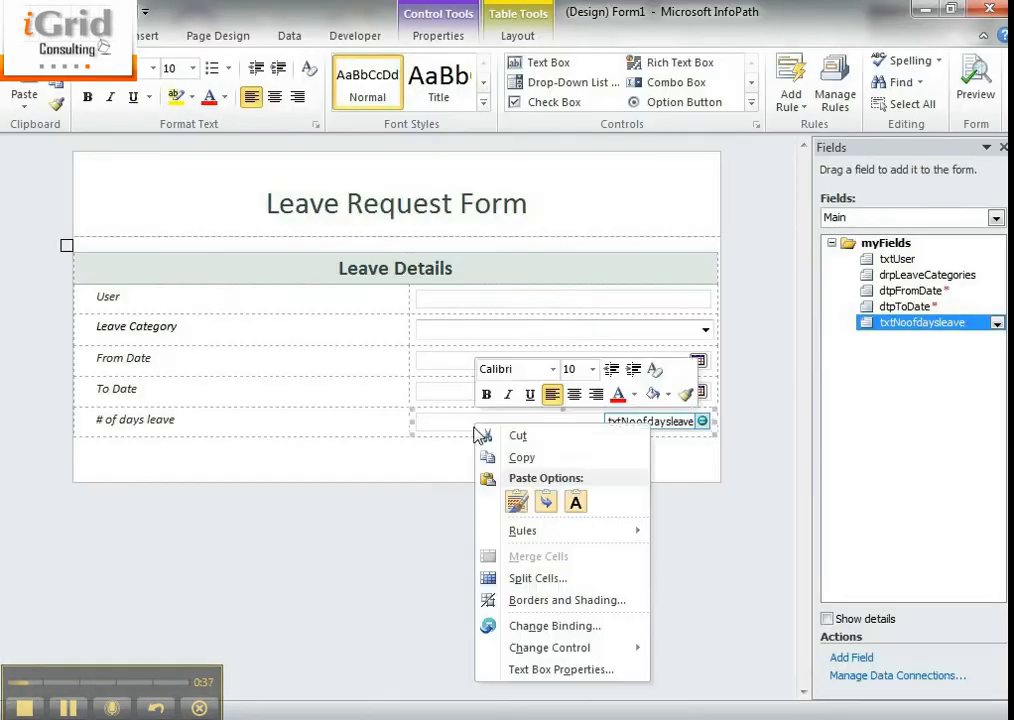
click(560, 669)
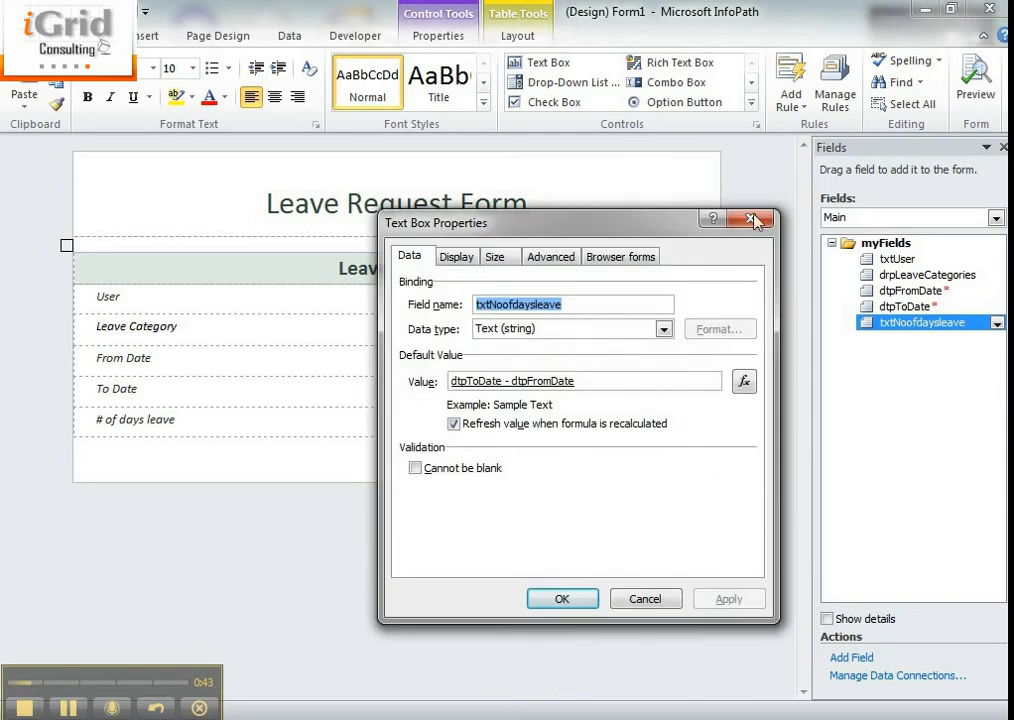
click(744, 381)
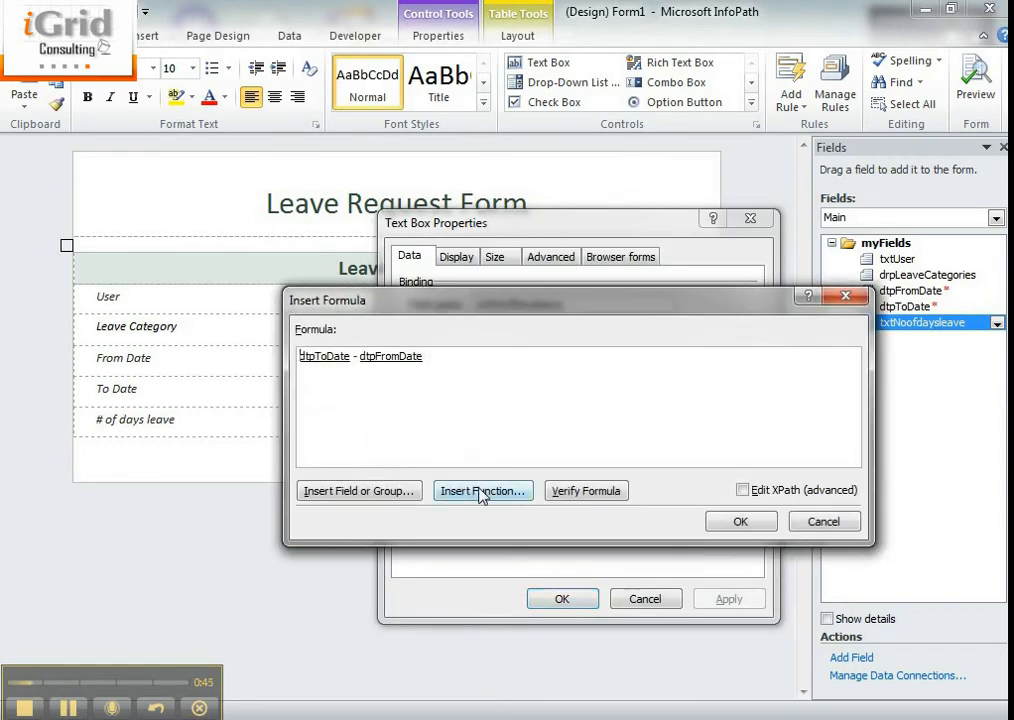
click(481, 494)
click(380, 360)
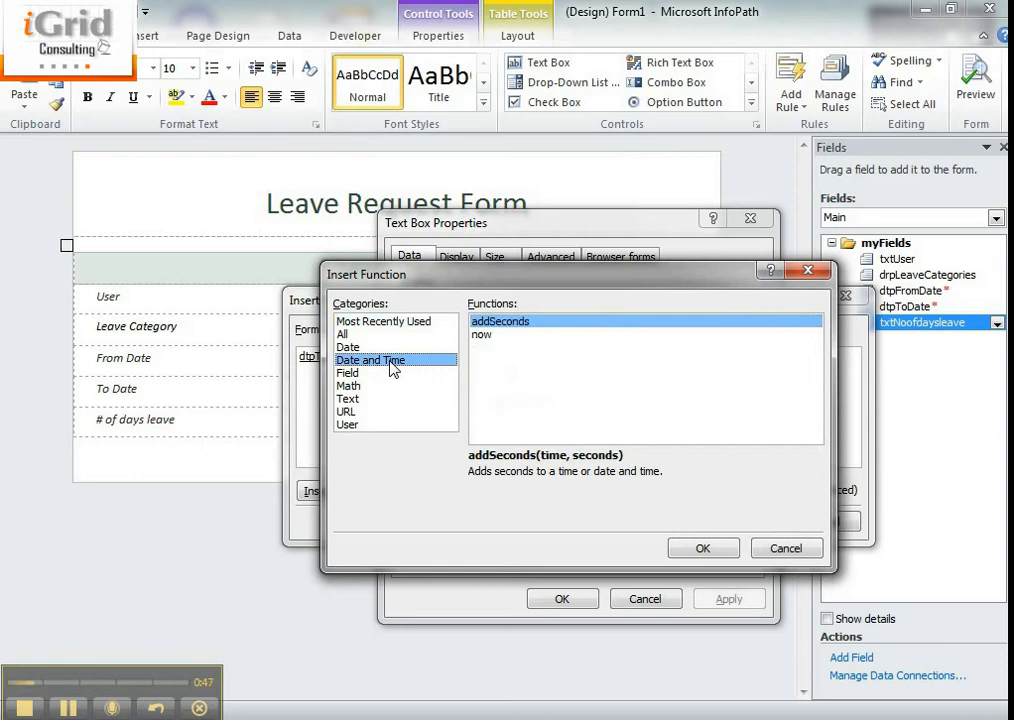
click(390, 348)
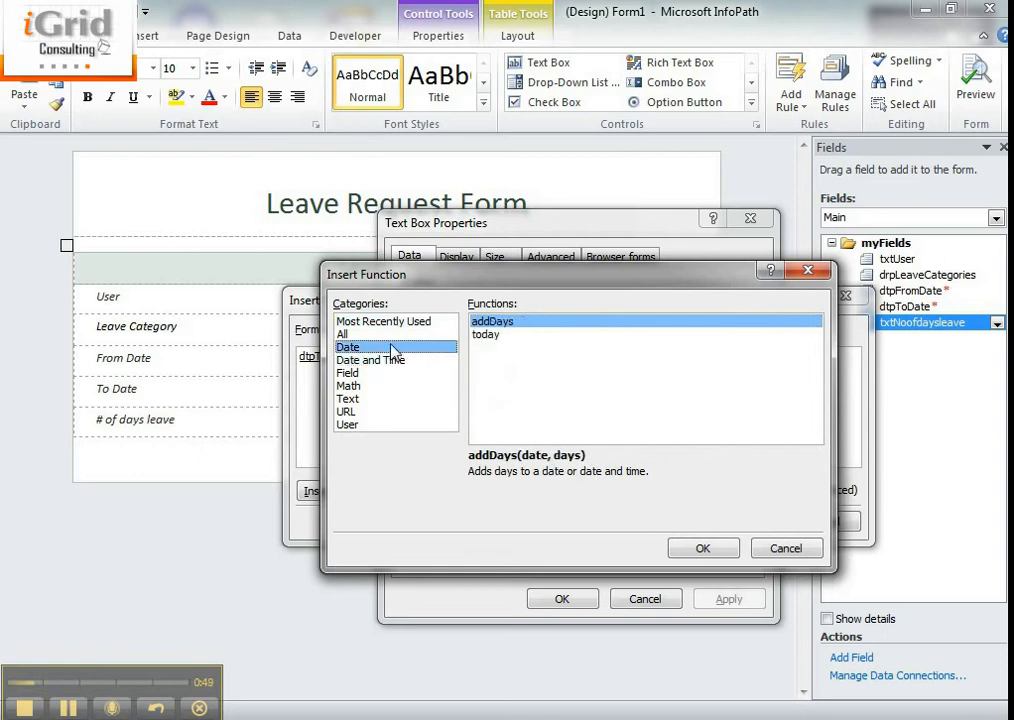
click(487, 335)
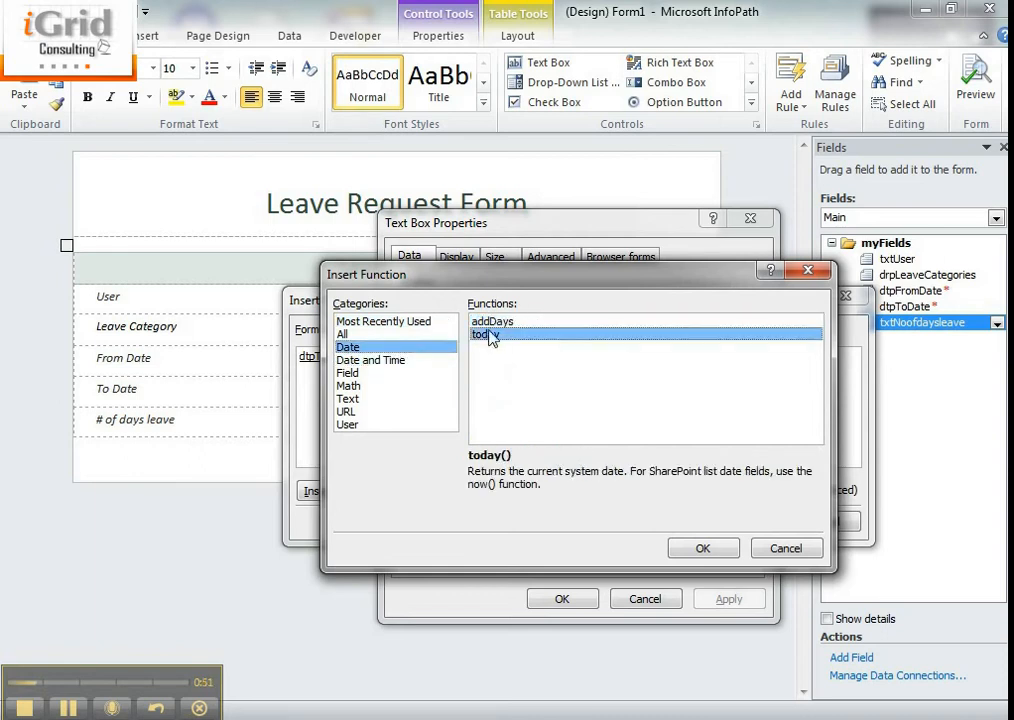
click(389, 361)
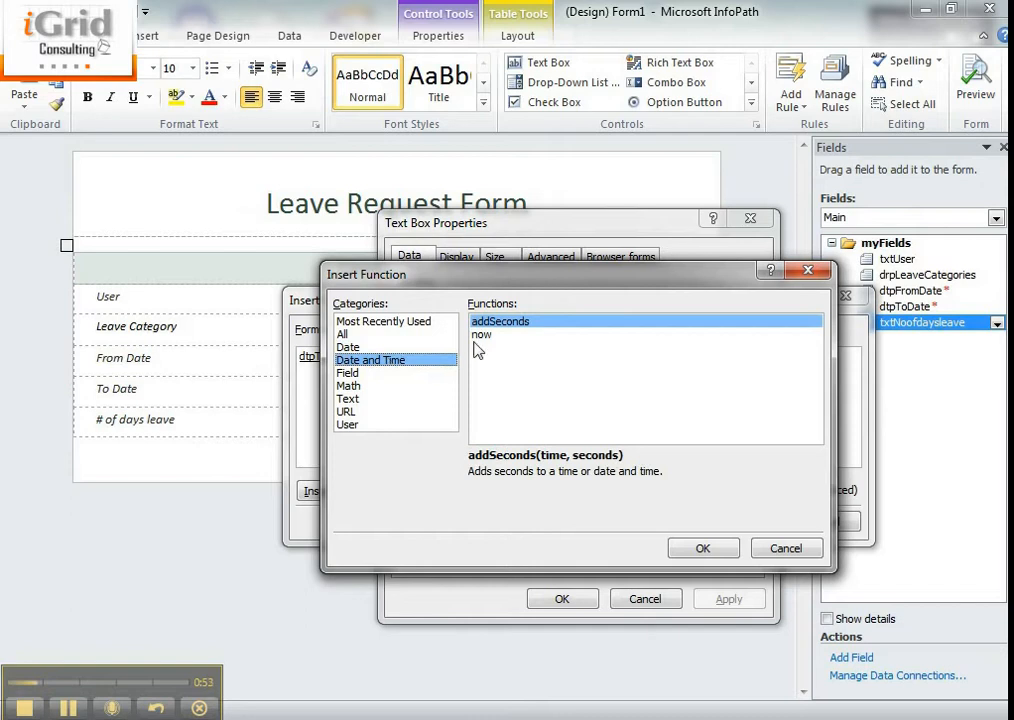
click(477, 335)
- Look through the other function categories for a date difference function, leaving the formula and text box properties without changes
click(392, 322)
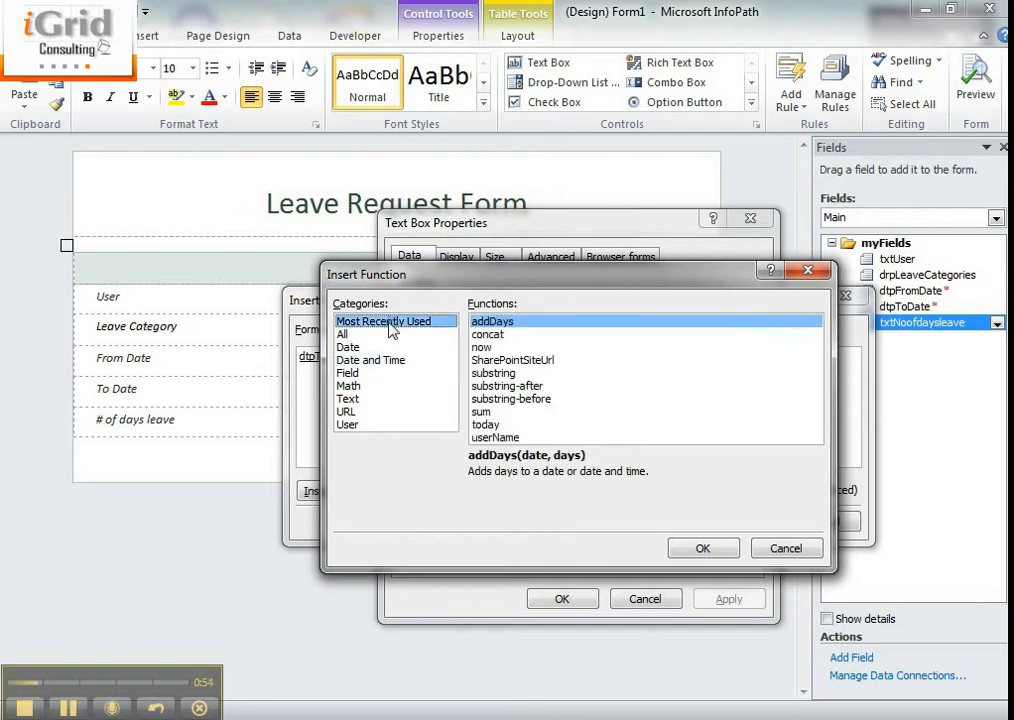
click(590, 374)
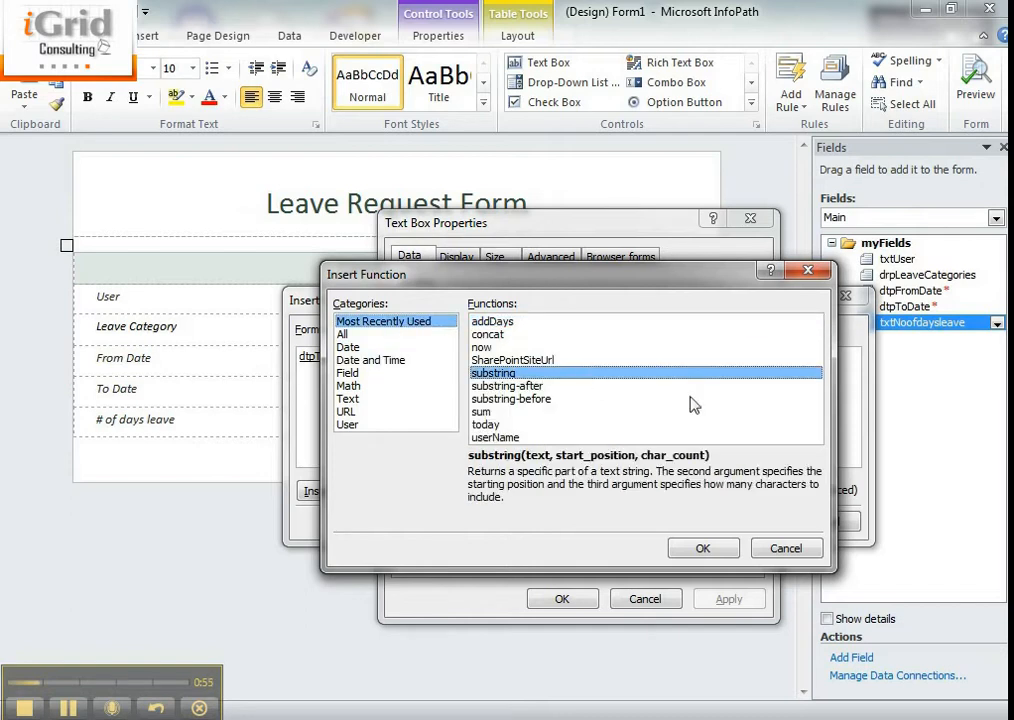
click(376, 425)
click(375, 411)
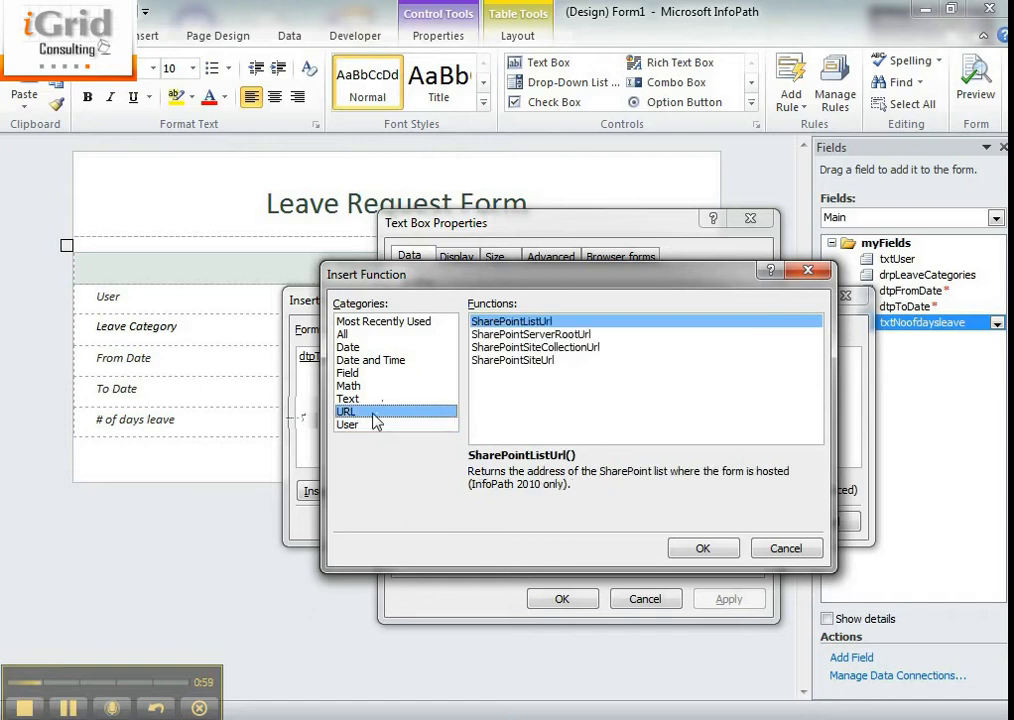
click(373, 388)
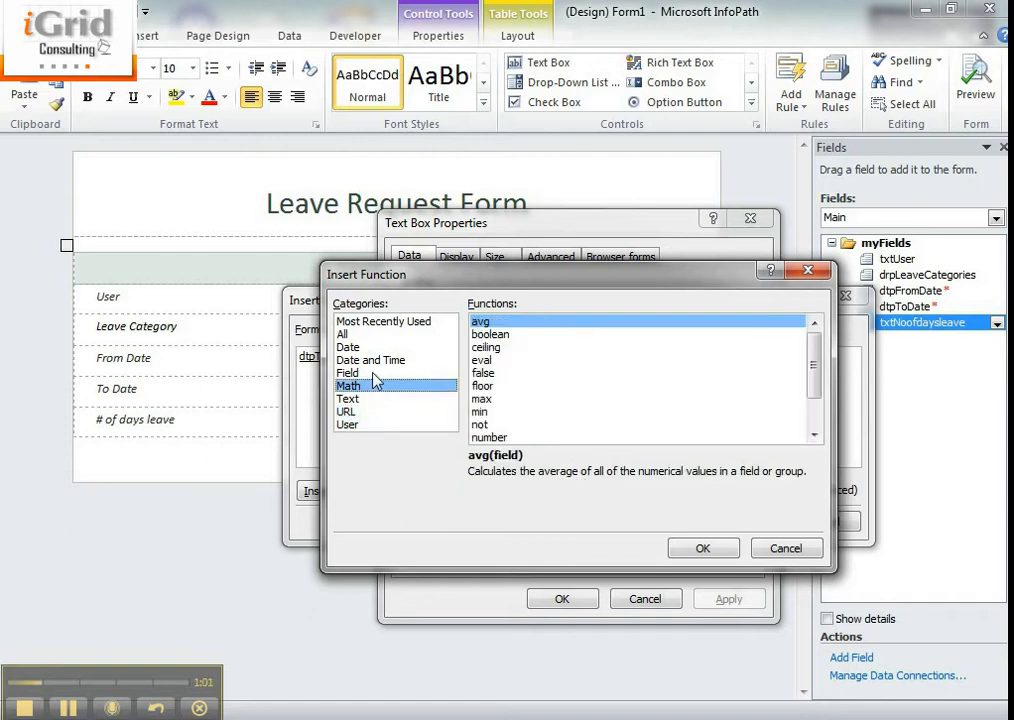
click(372, 373)
click(373, 360)
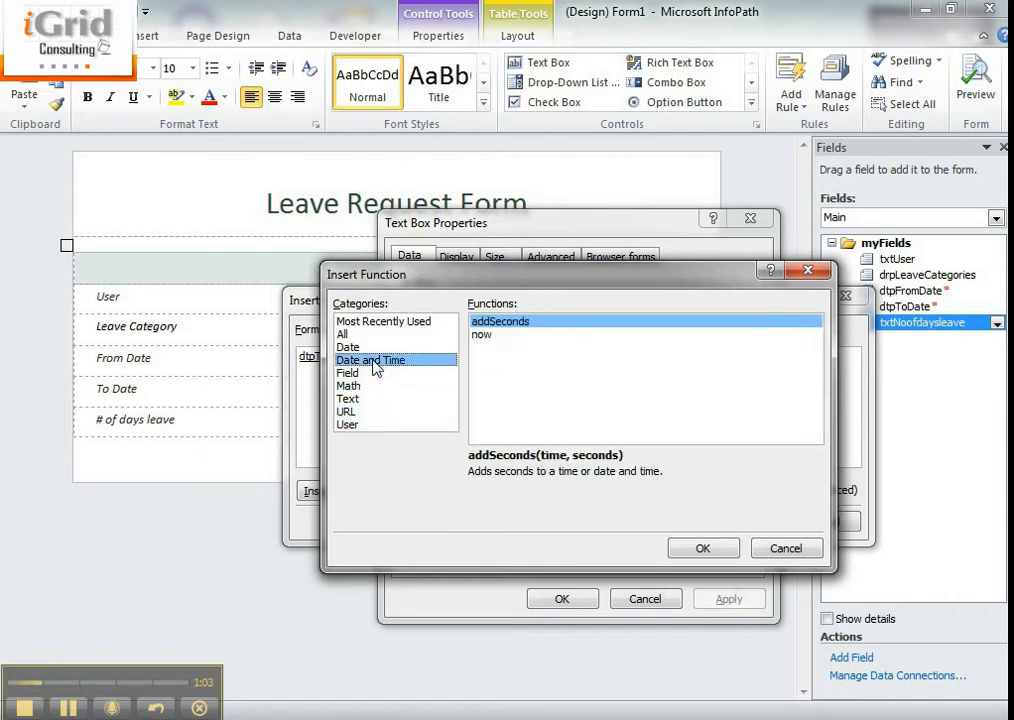
click(373, 347)
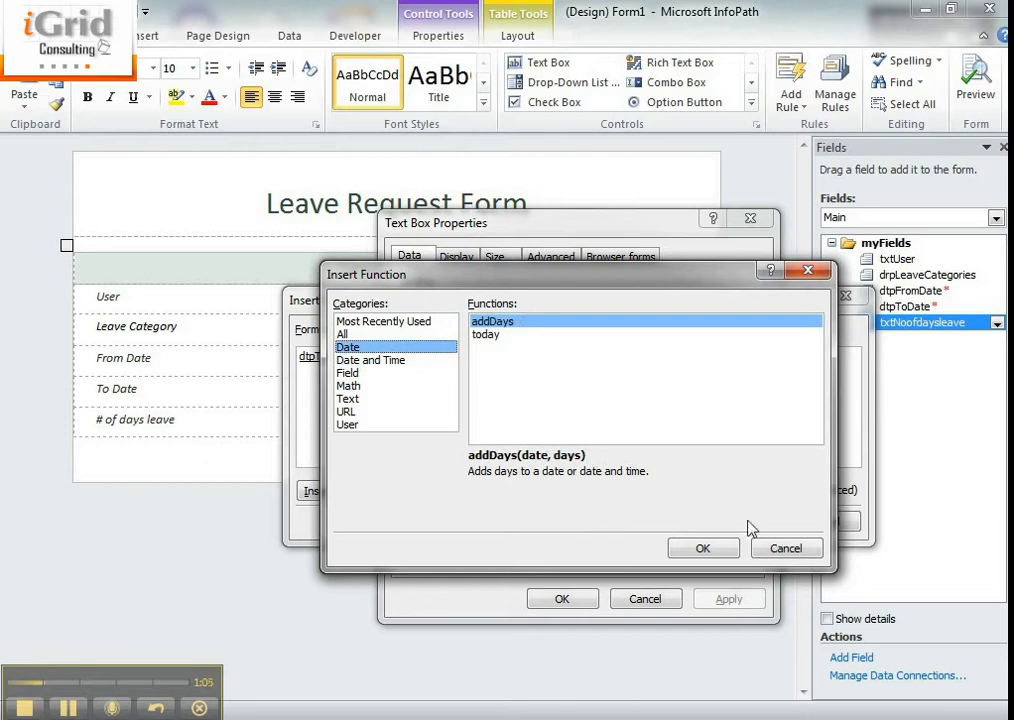
click(775, 554)
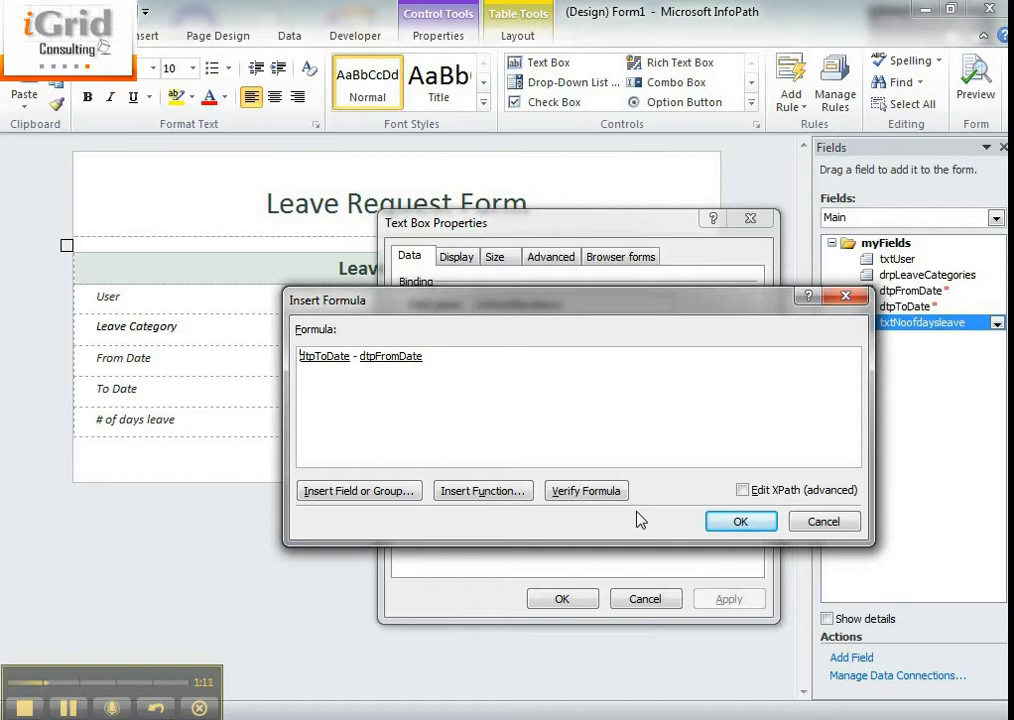
click(824, 521)
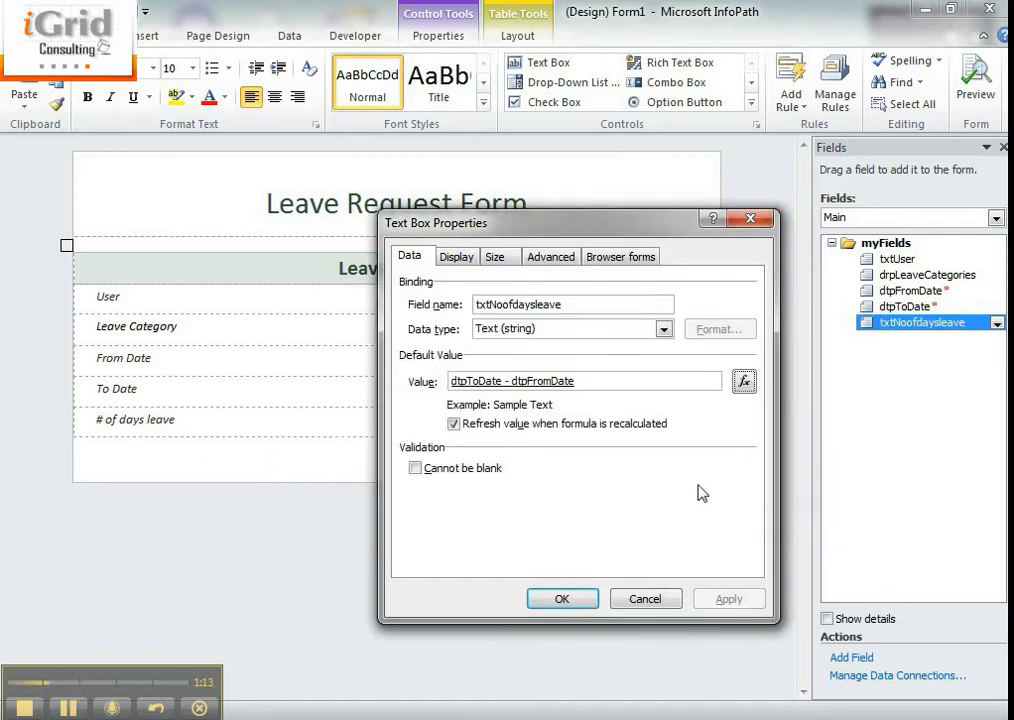
click(621, 593)
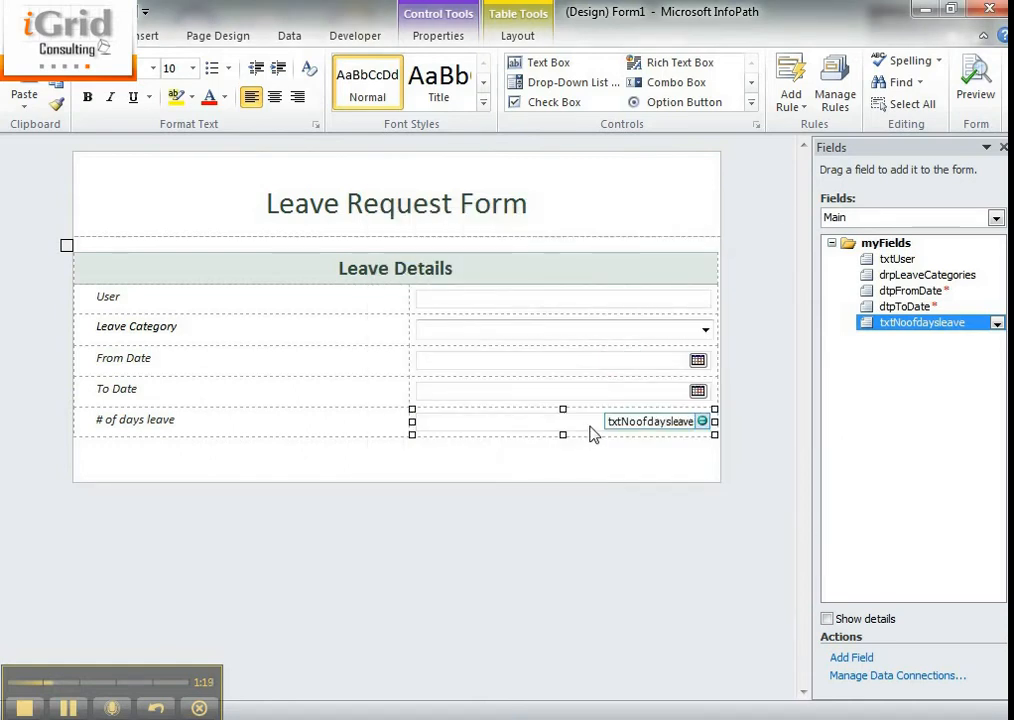
- Try to add an action rule on txtNoofdaysleave that sets the field's own value by formula, and cancel the rule details
click(835, 95)
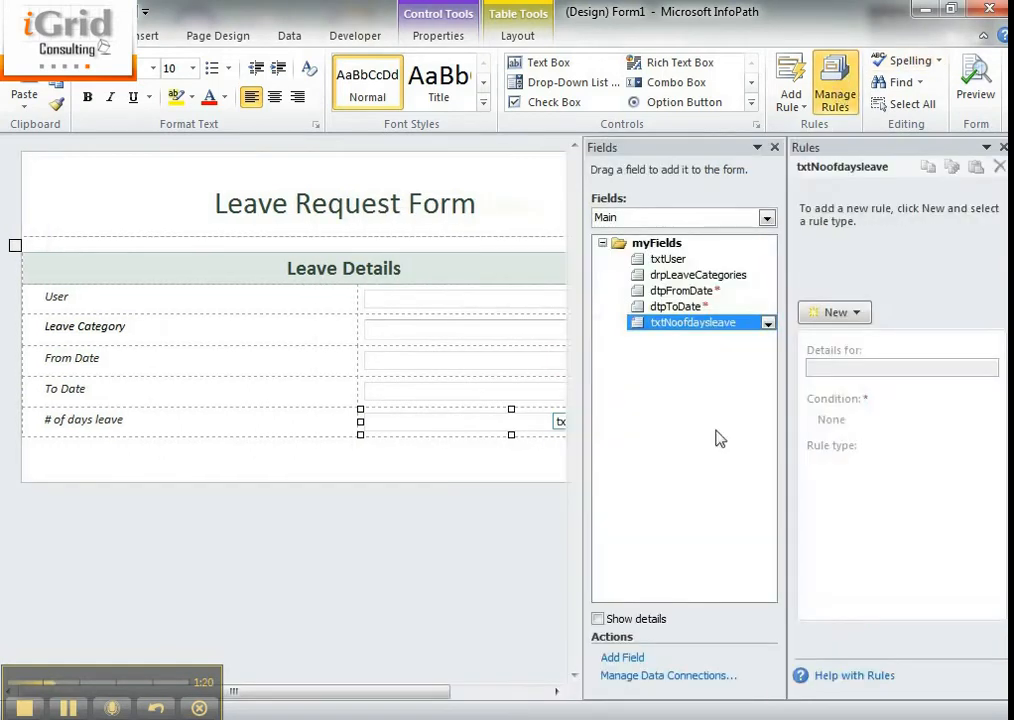
click(836, 312)
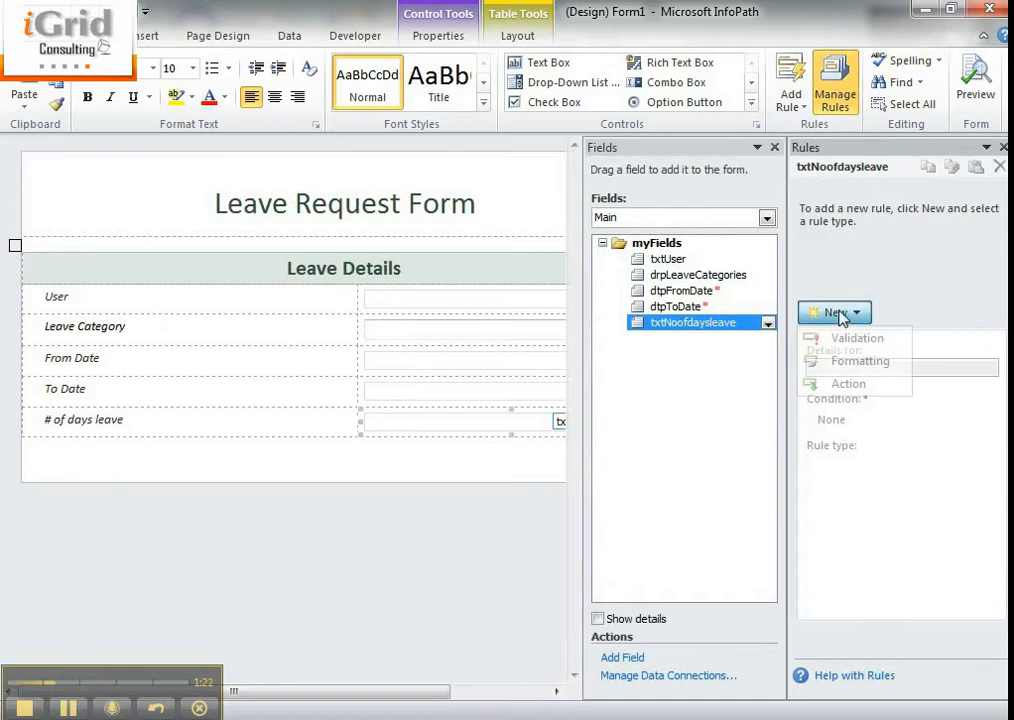
click(842, 386)
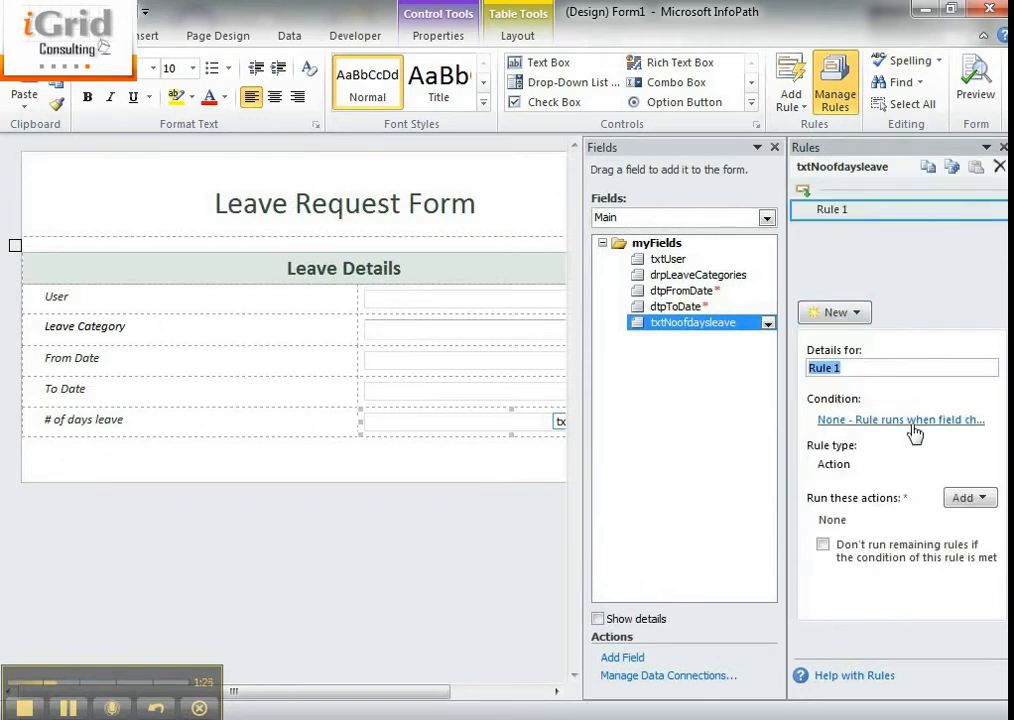
click(965, 498)
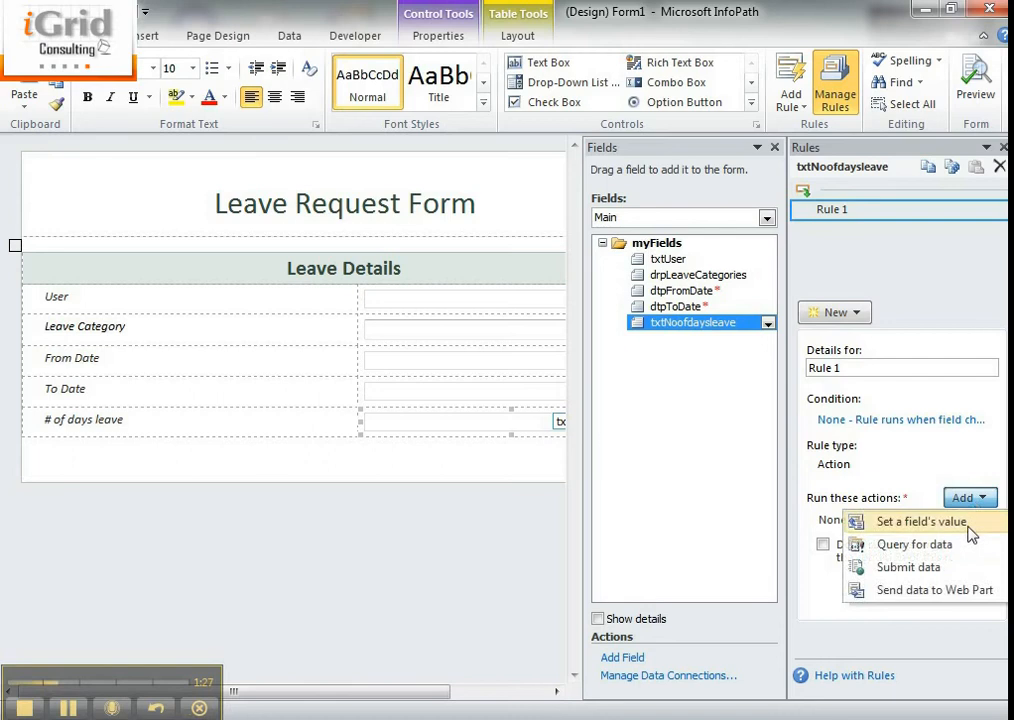
click(968, 524)
click(794, 392)
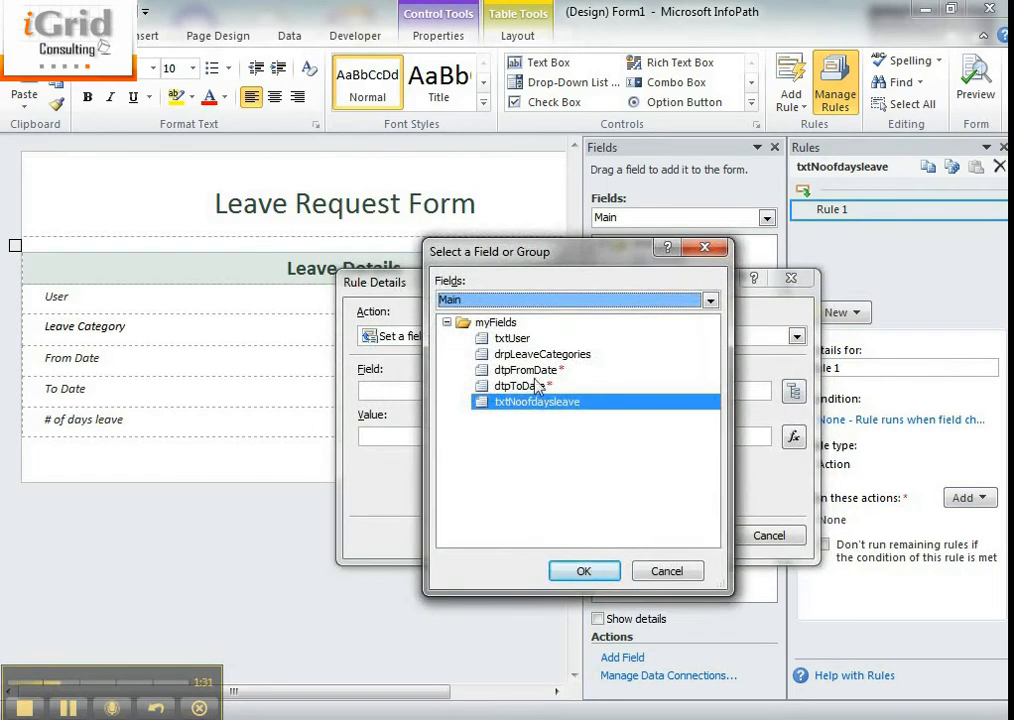
click(585, 572)
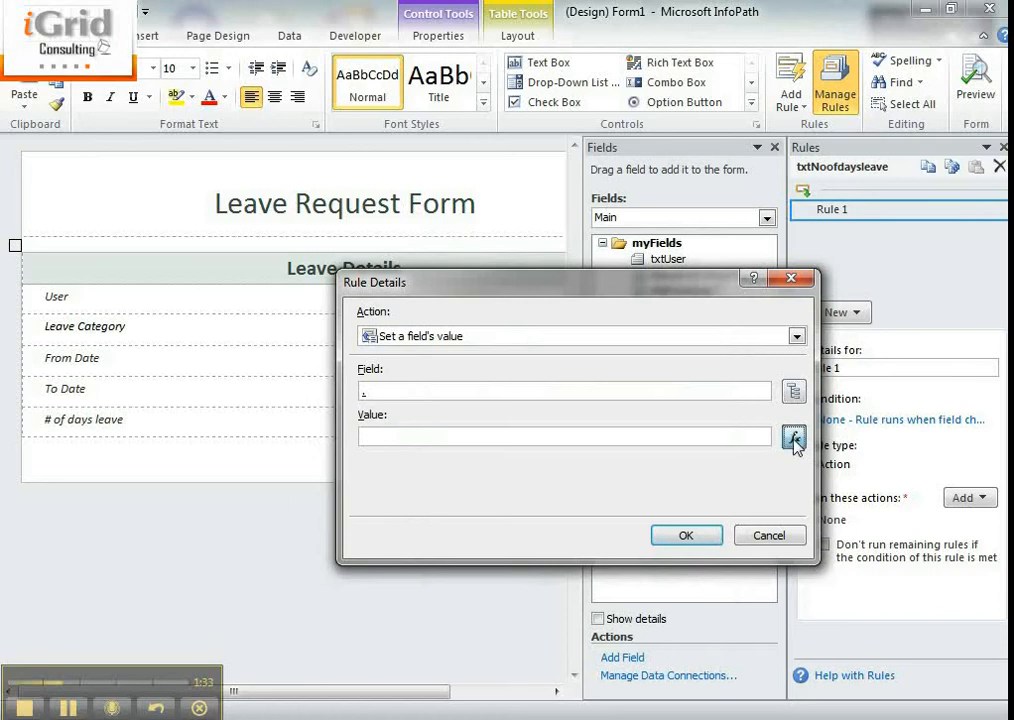
click(794, 437)
click(797, 525)
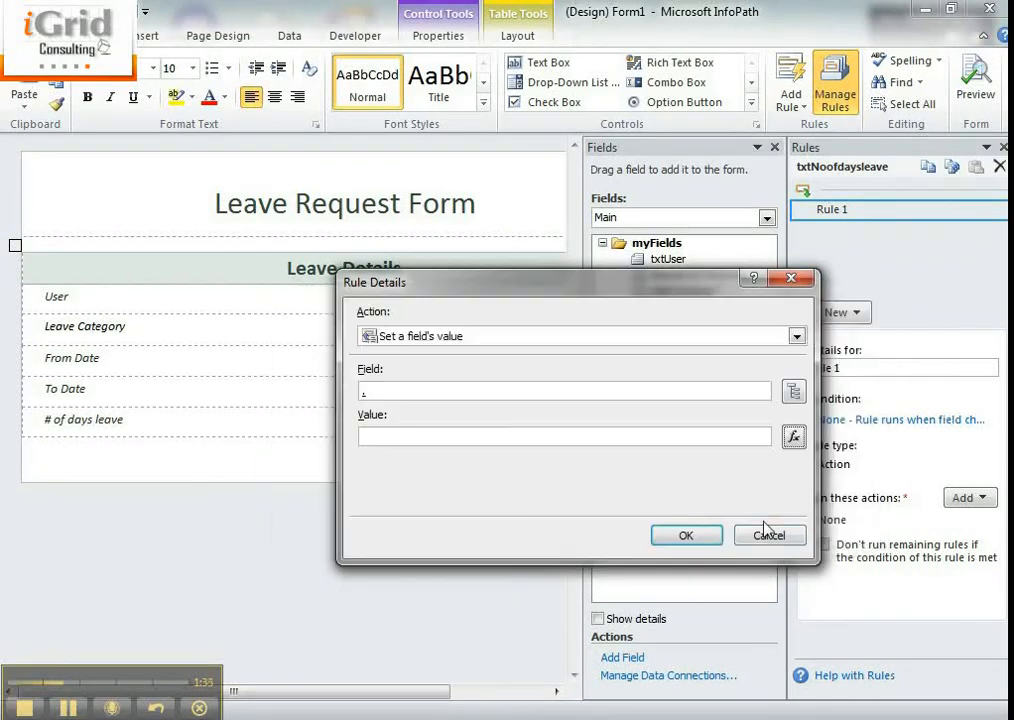
click(767, 537)
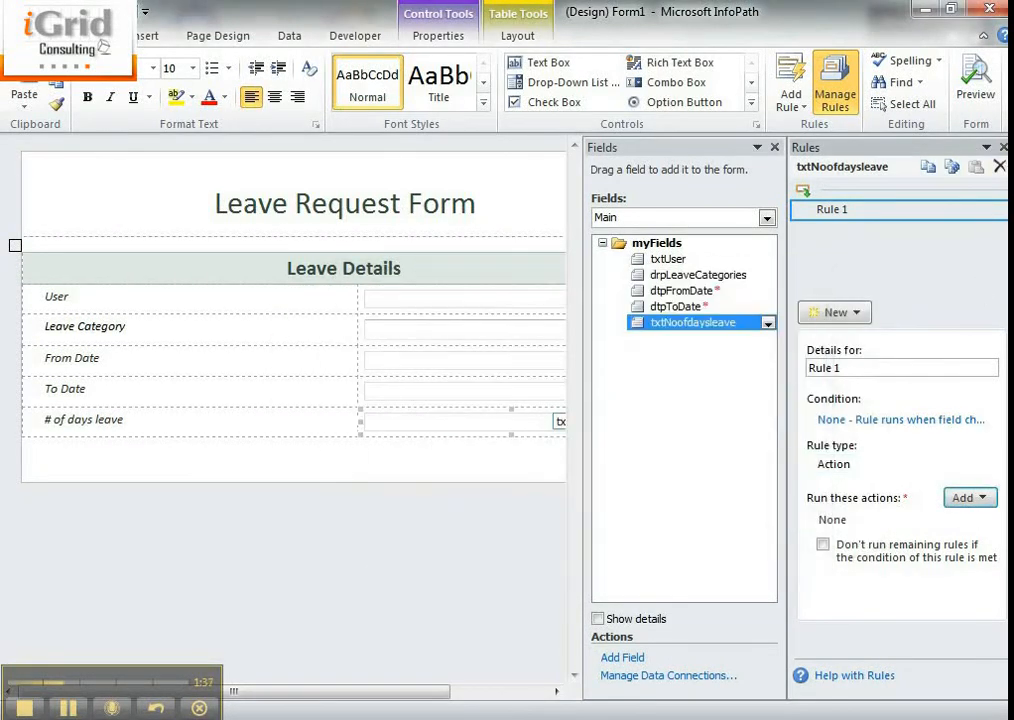
- Delete the action rule from txtNoofdaysleave and close the rule management
click(1000, 168)
click(470, 405)
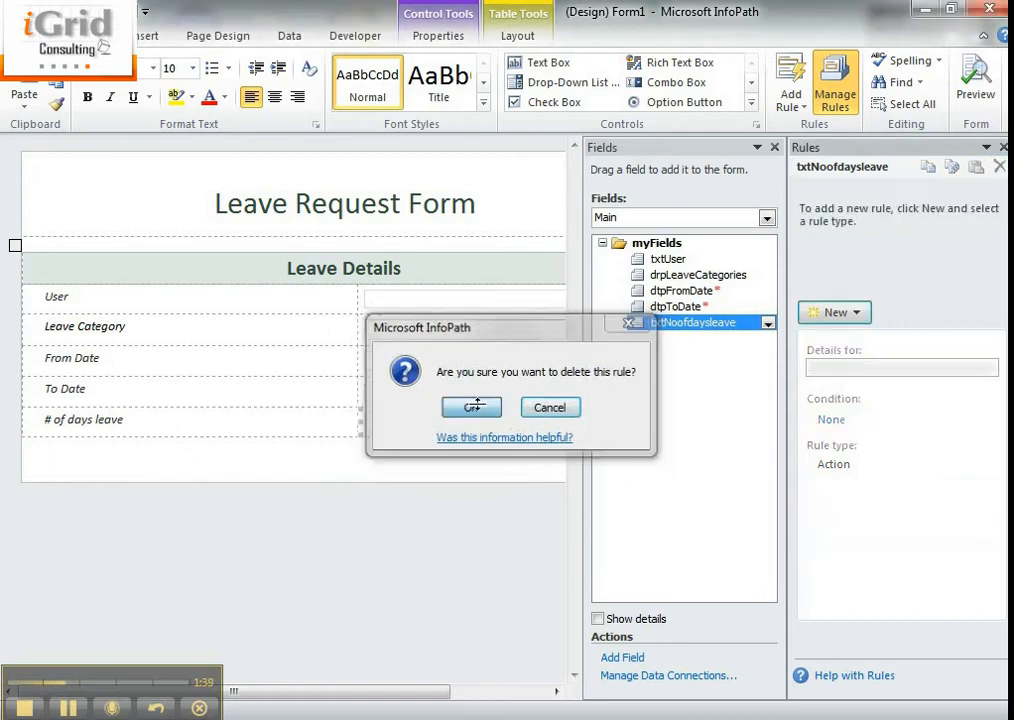
click(1002, 147)
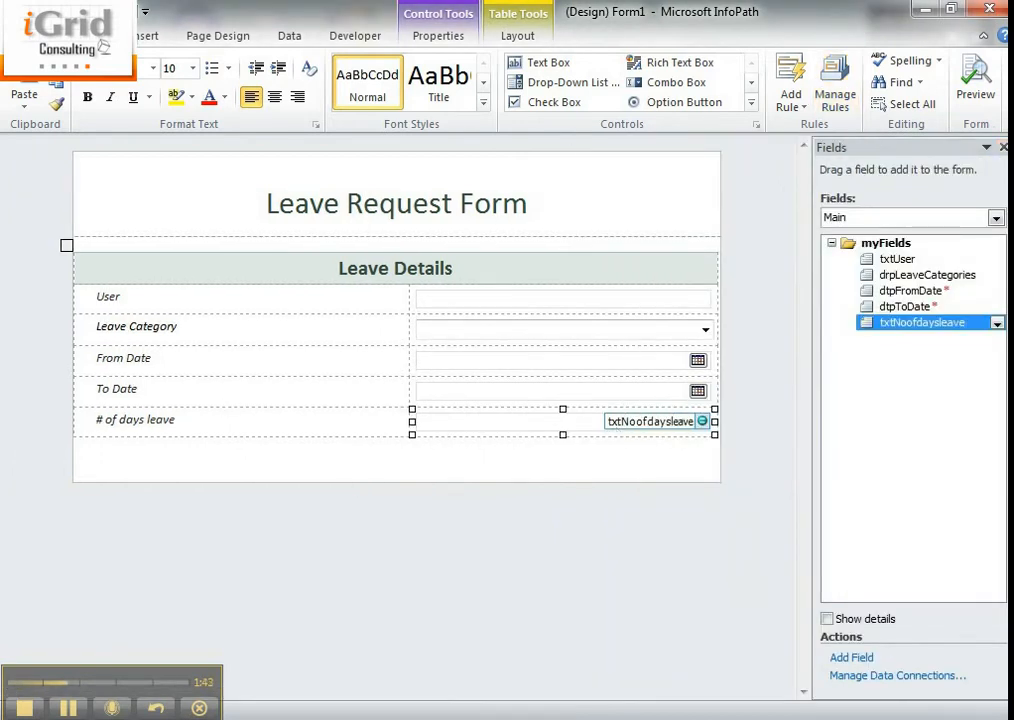
- Start publishing the form to SharePoint Server, saving the form template as LeaveRequestTemplate in the Documents library
click(28, 36)
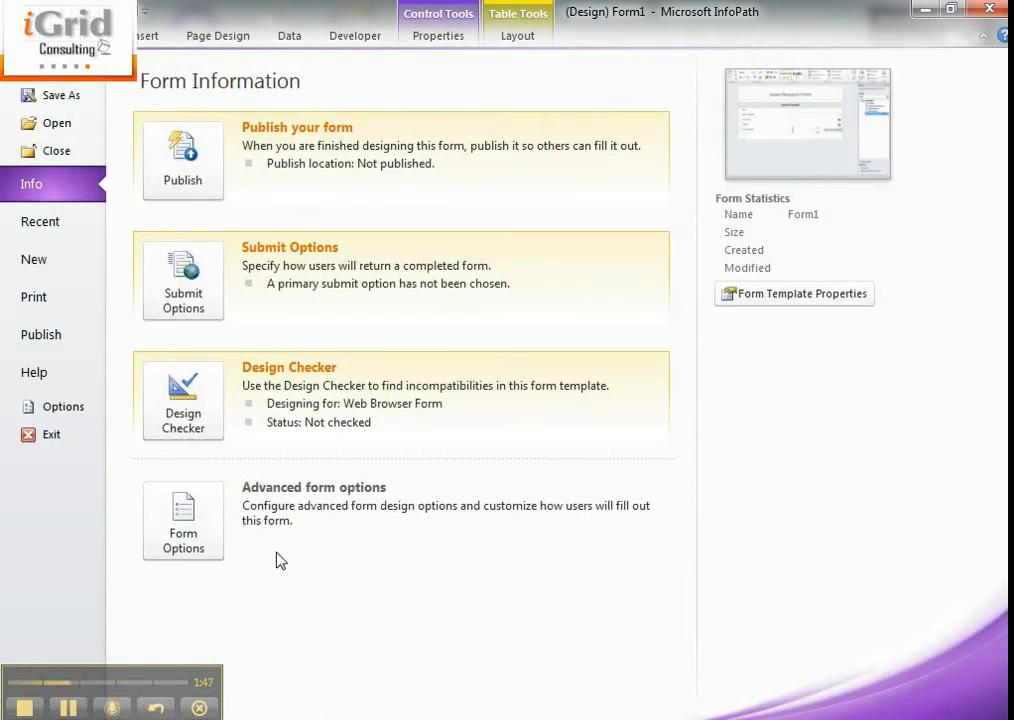
click(184, 171)
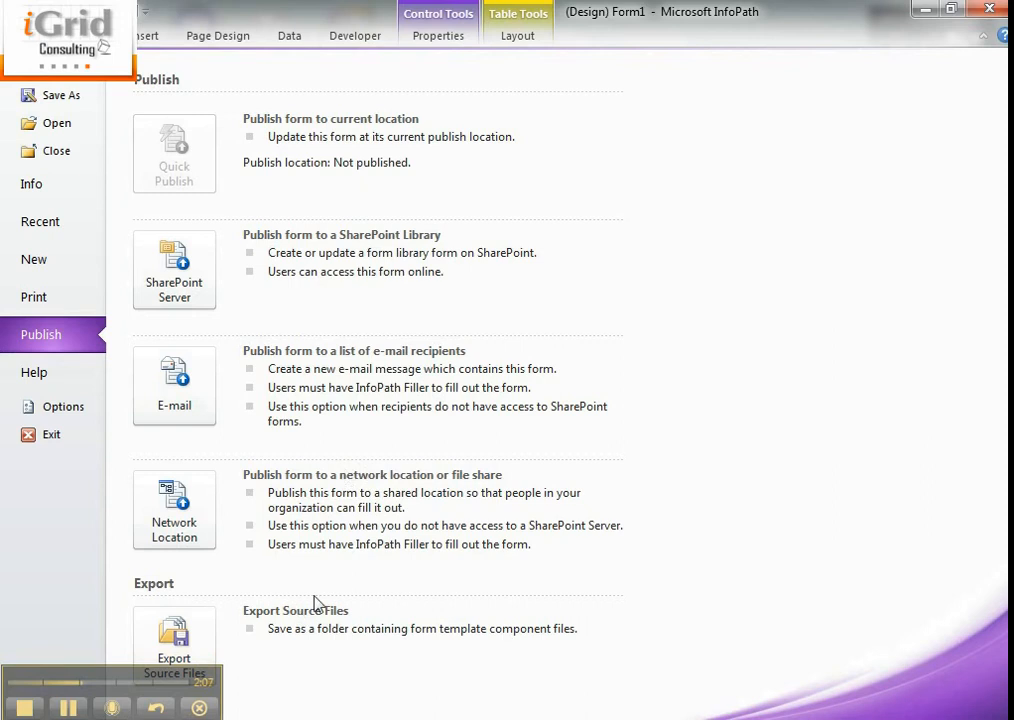
click(195, 288)
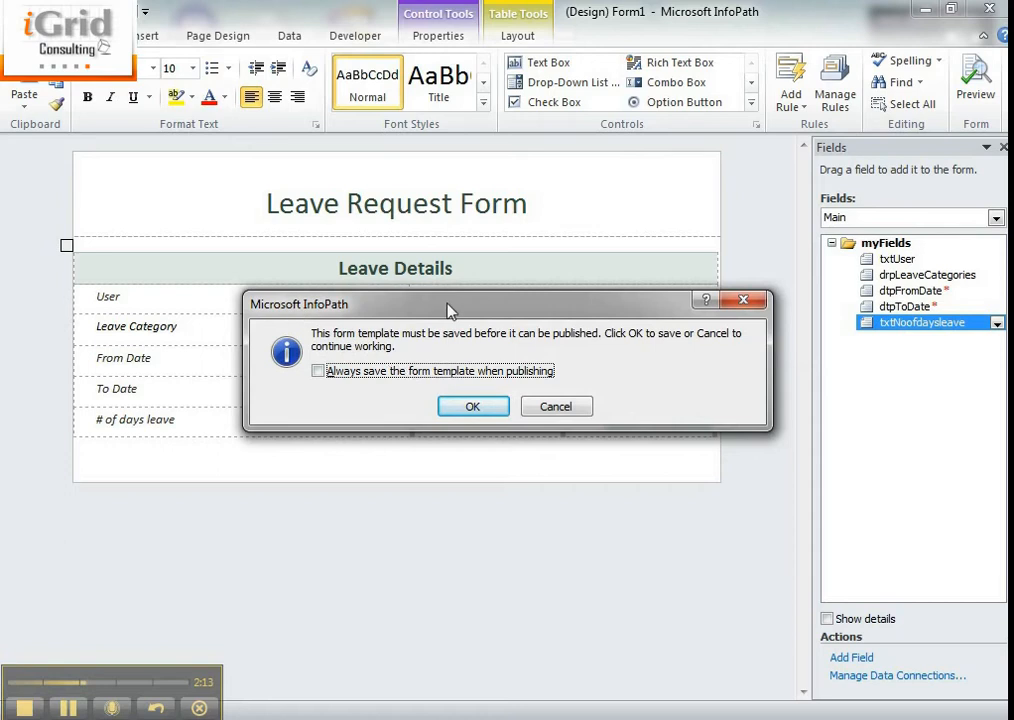
click(480, 408)
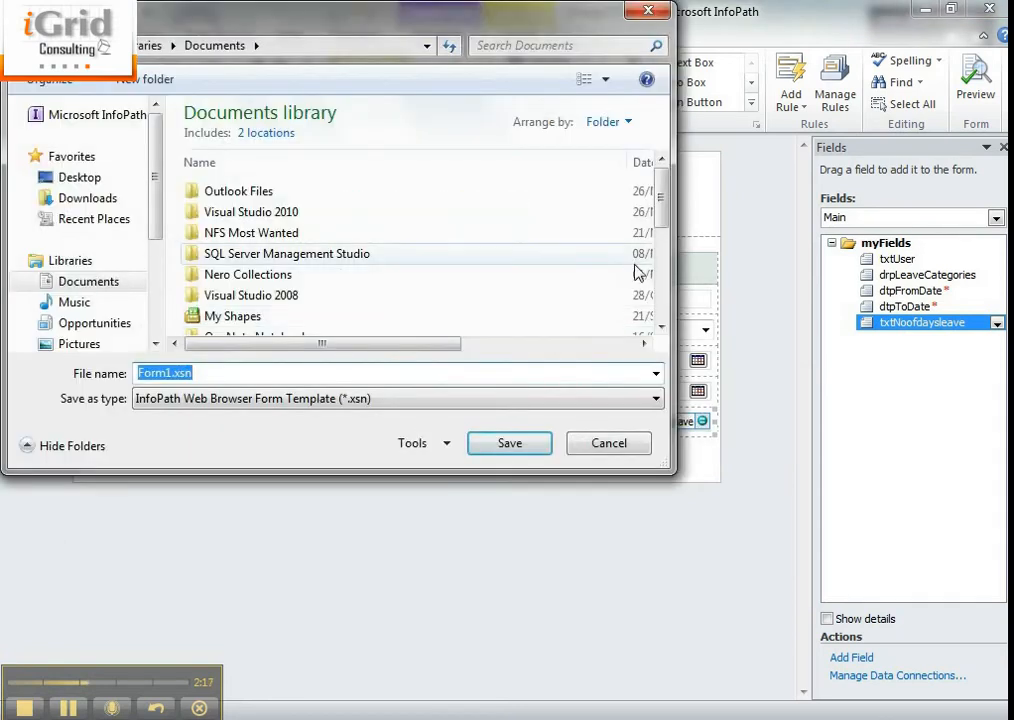
text(Lea)
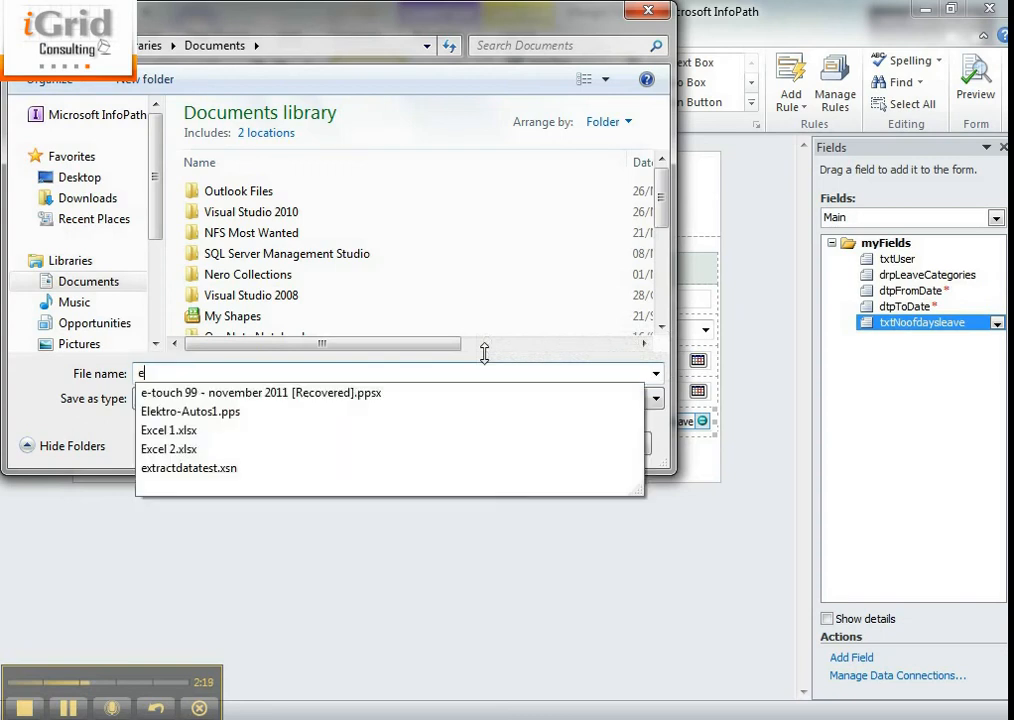
text(veRequest)
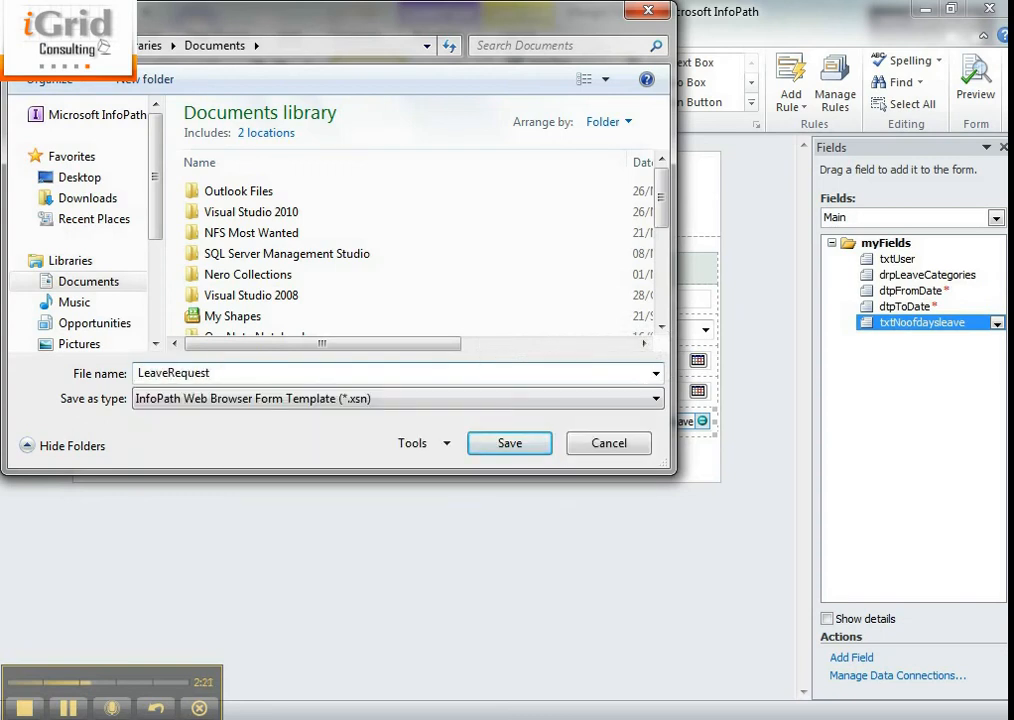
text(Template)
key(Return)
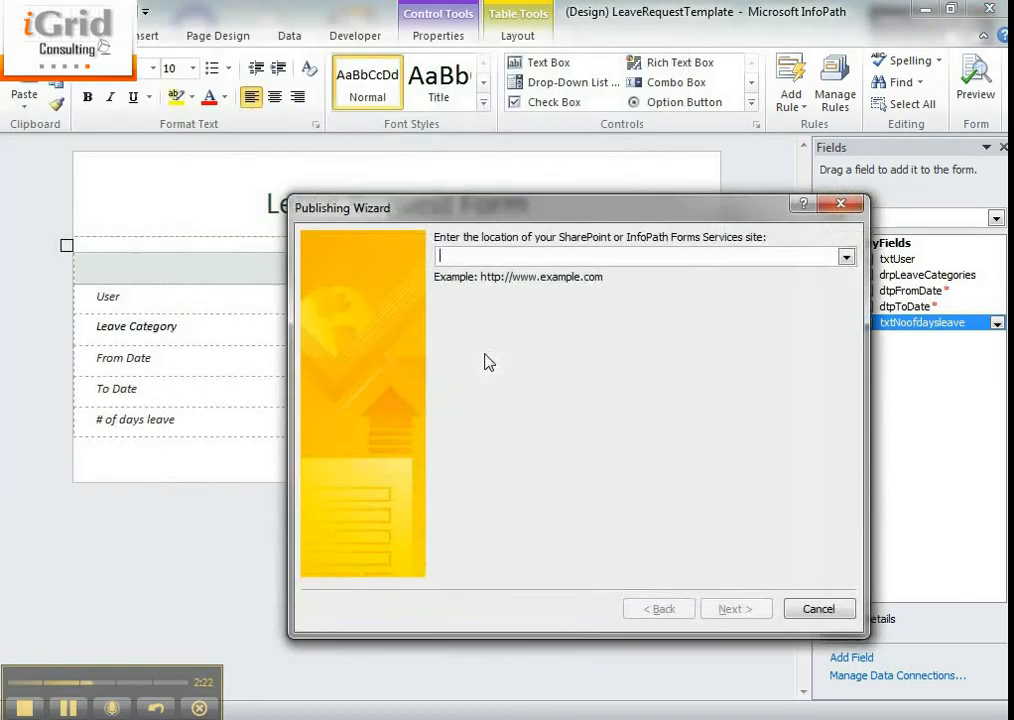
- Set the publishing location to the SharePoint site URL on port 888 and choose a browser-enabled Form Library
text(http)
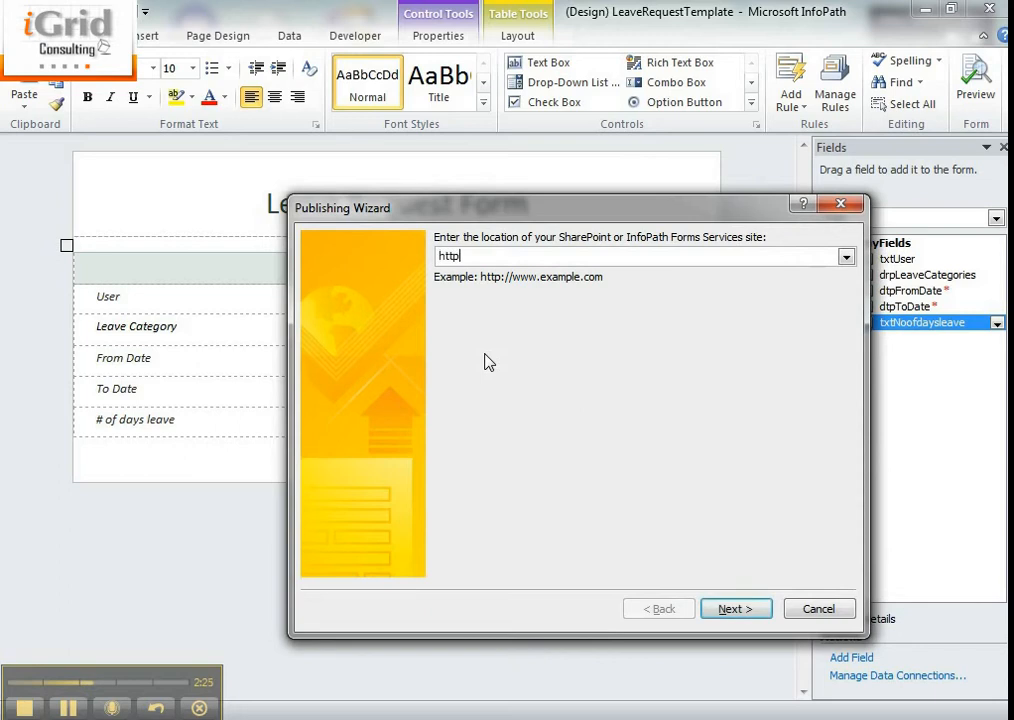
text(://karthi)
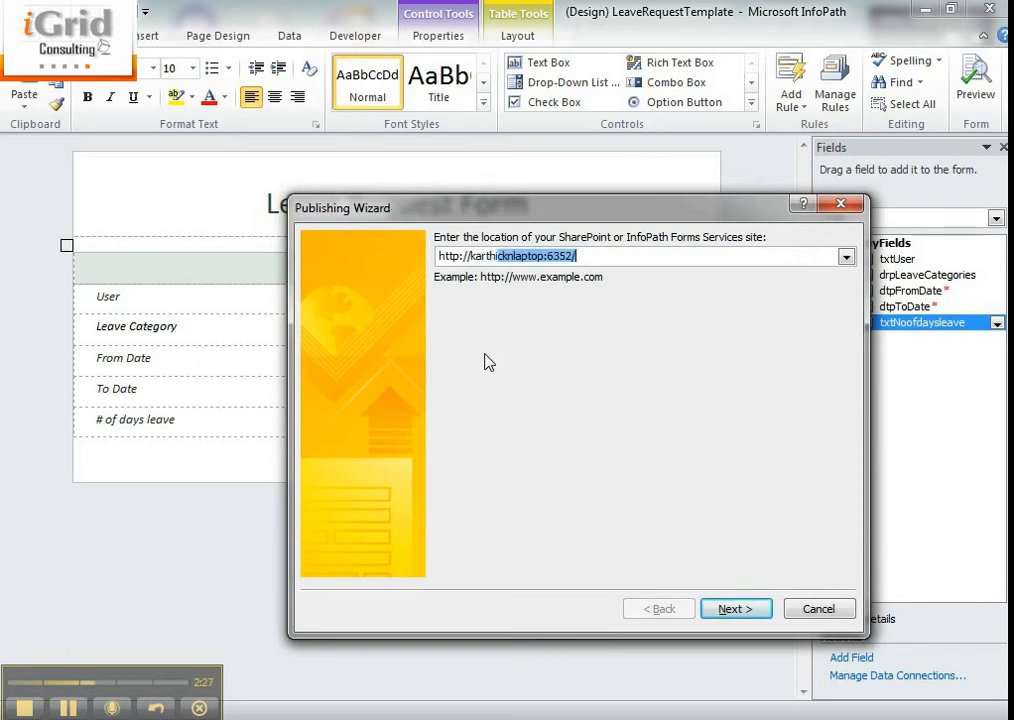
text(cknlaptop:)
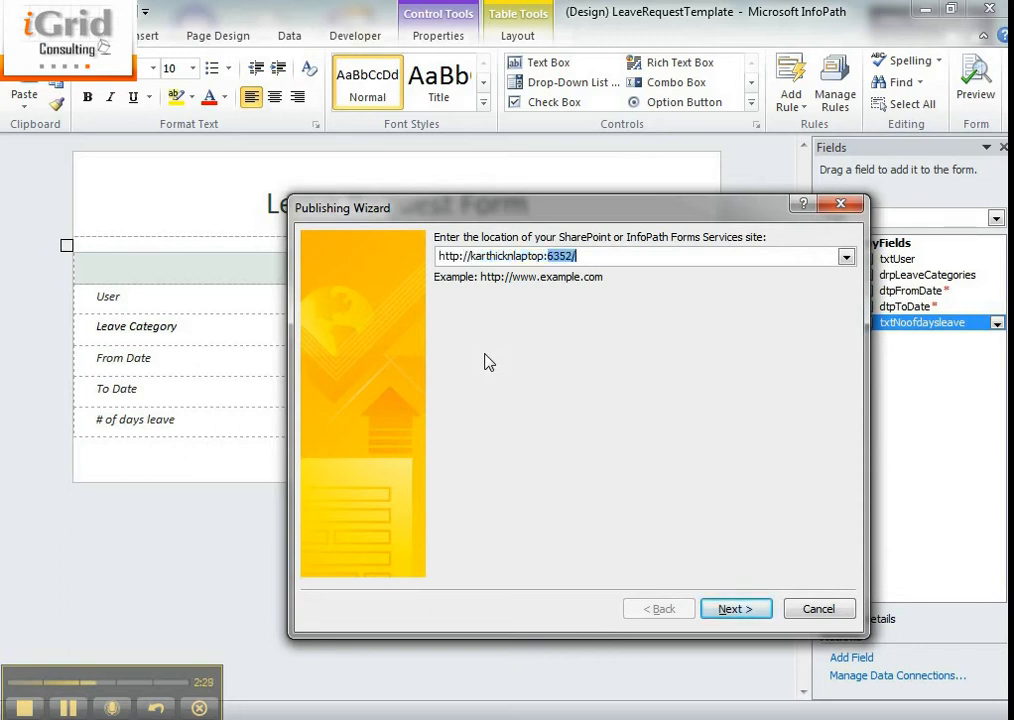
text(888)
click(724, 610)
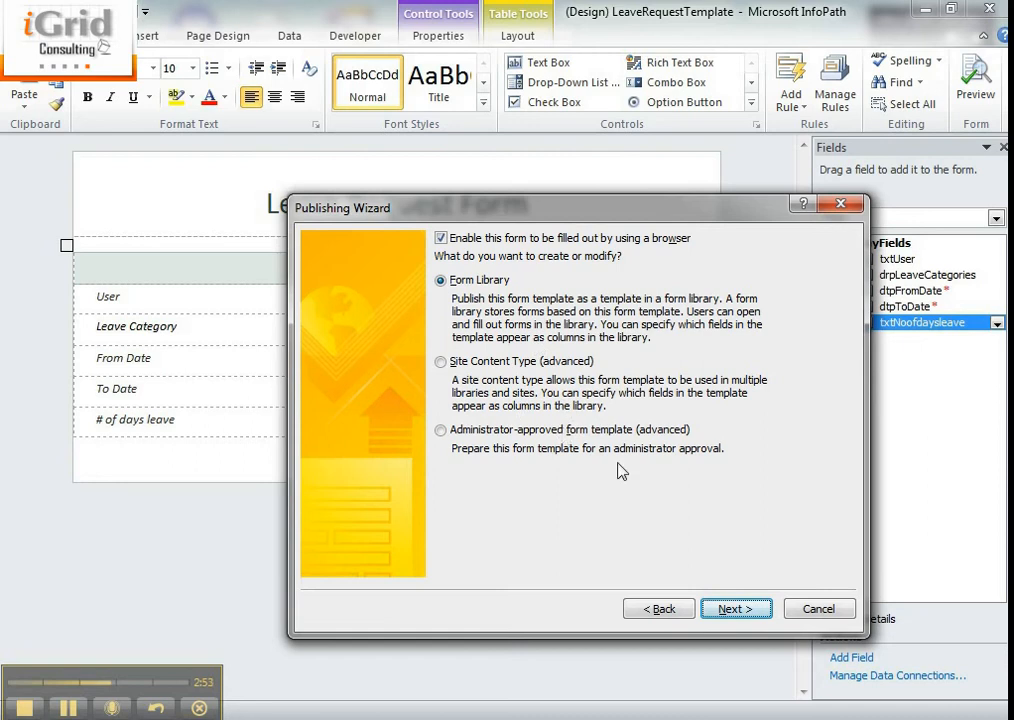
click(737, 609)
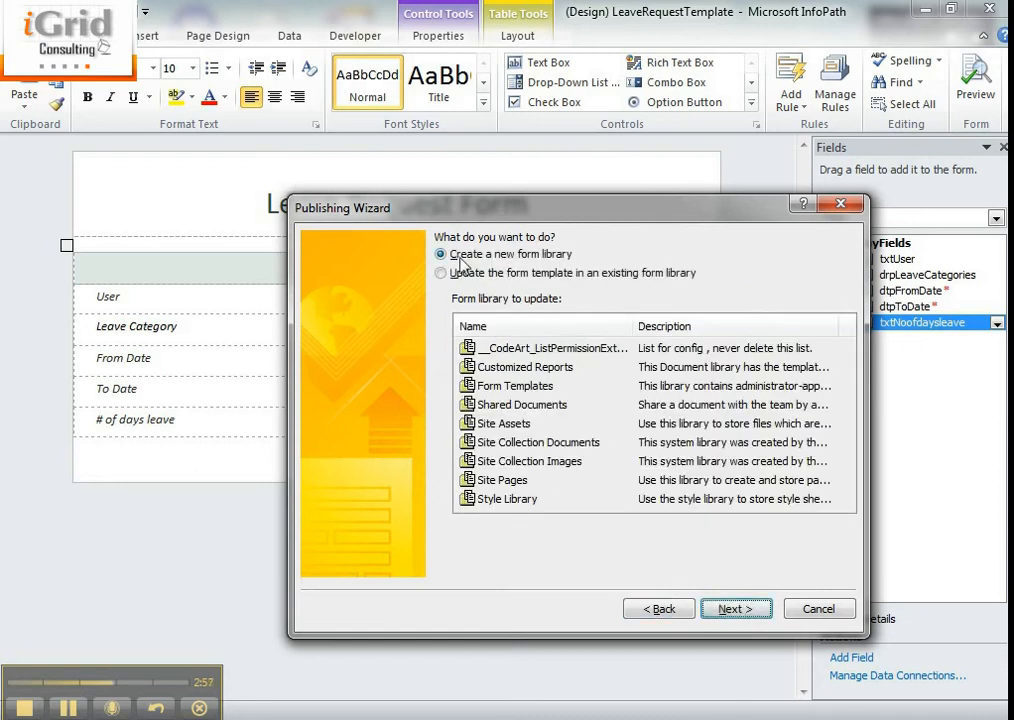
- Create a new form library named Leave Requests with the description "Stores leave requests of employees"
click(736, 609)
text(Leave Requests)
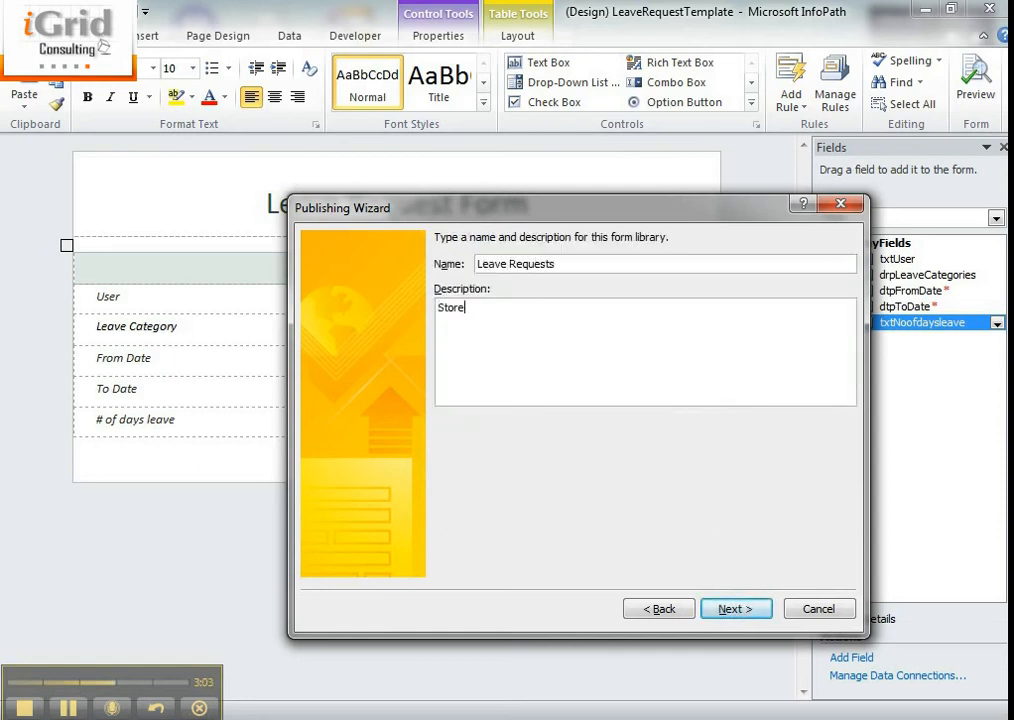
text(equests of employees)
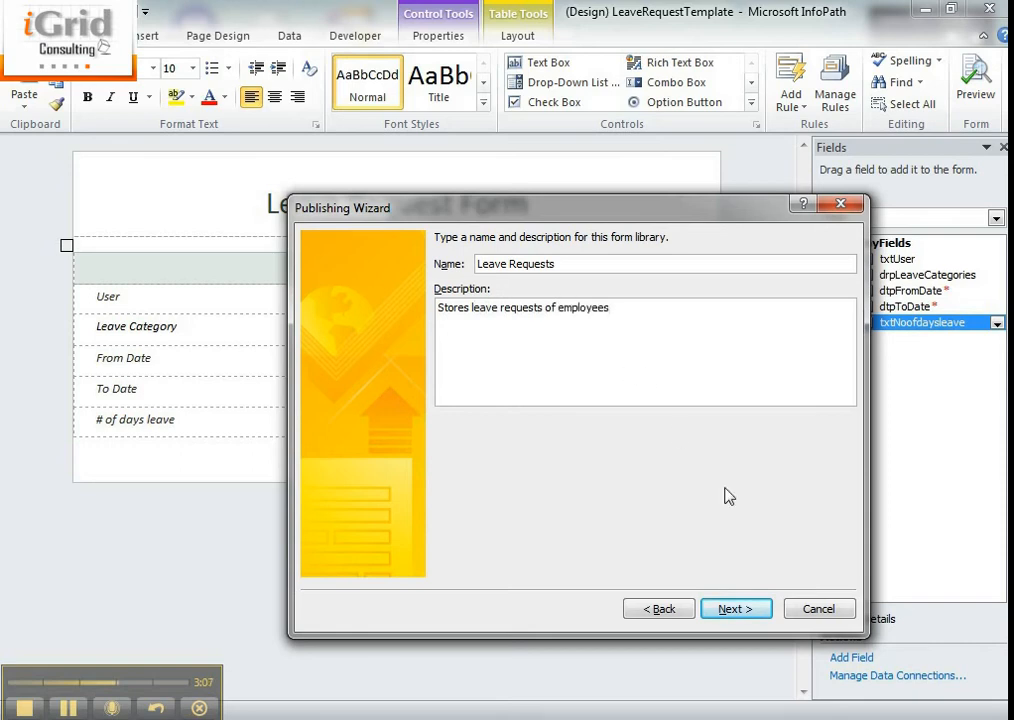
click(734, 606)
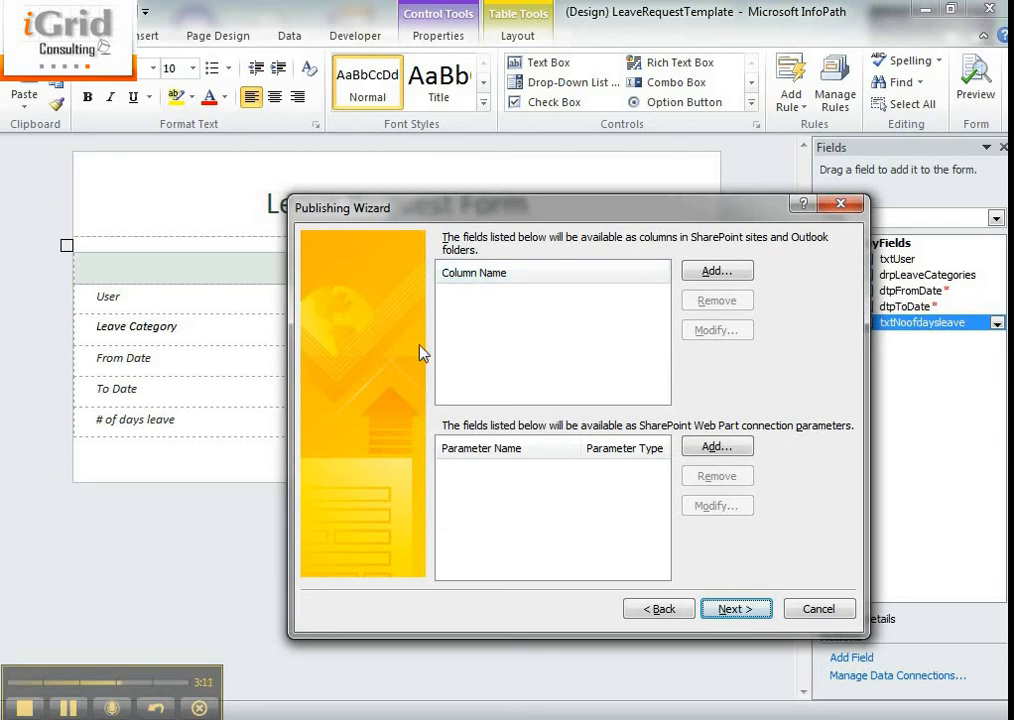
- Add the drpLeaveCategories field as a library column named Leave Category
click(703, 273)
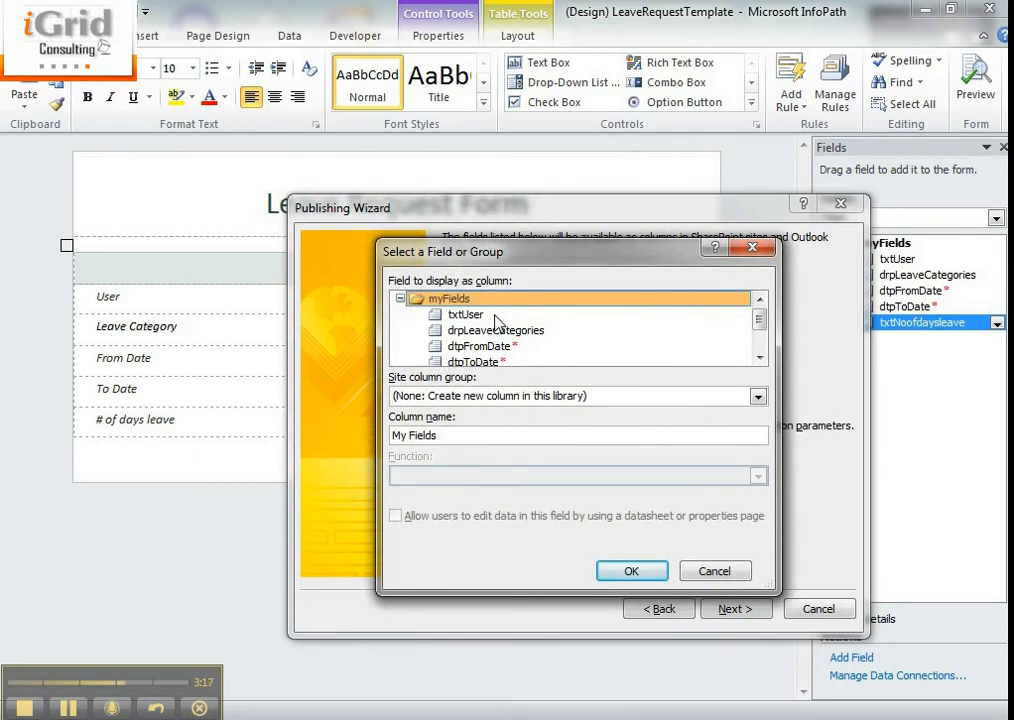
click(488, 334)
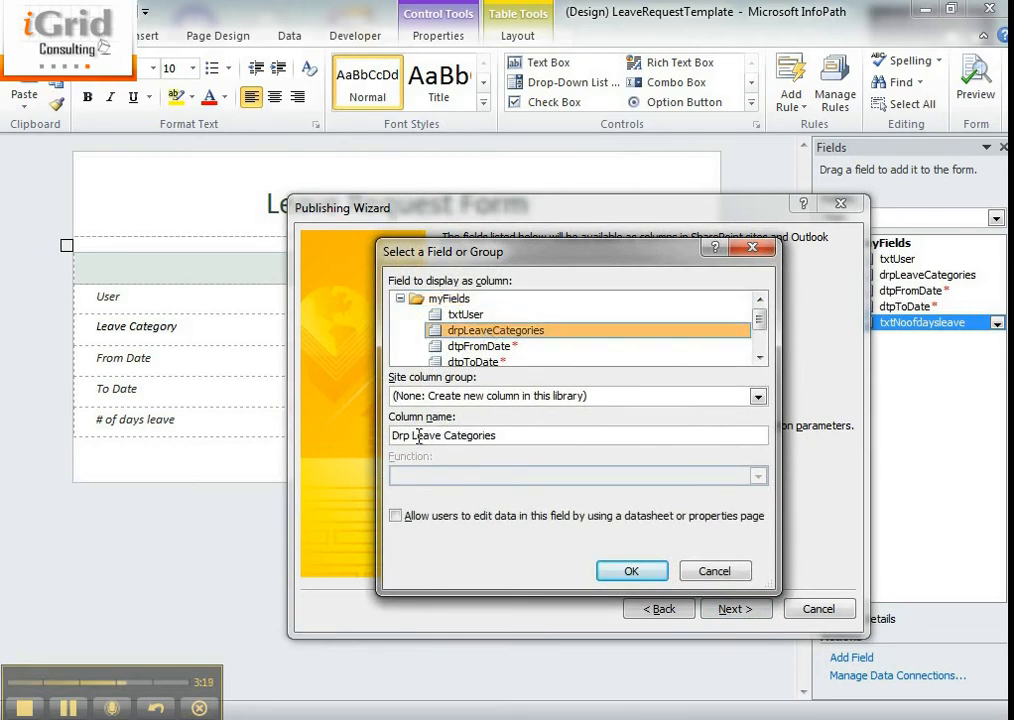
drag(413, 437, 301, 441)
key(BackSpace)
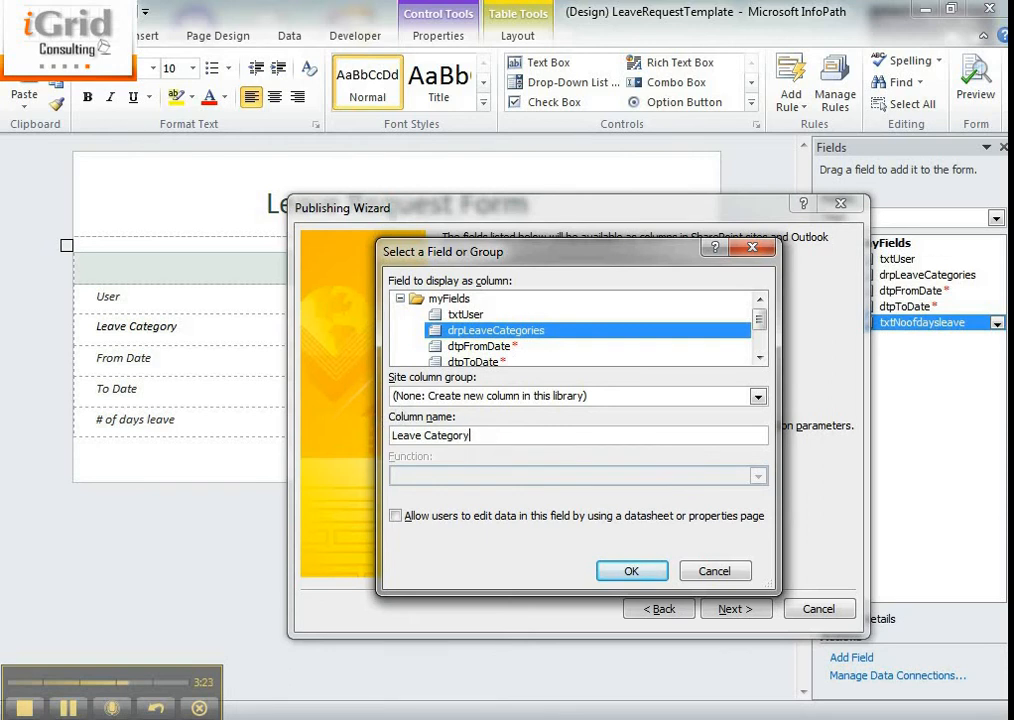
click(634, 574)
- Add the dtpFromDate field as a library column named From Date
click(716, 272)
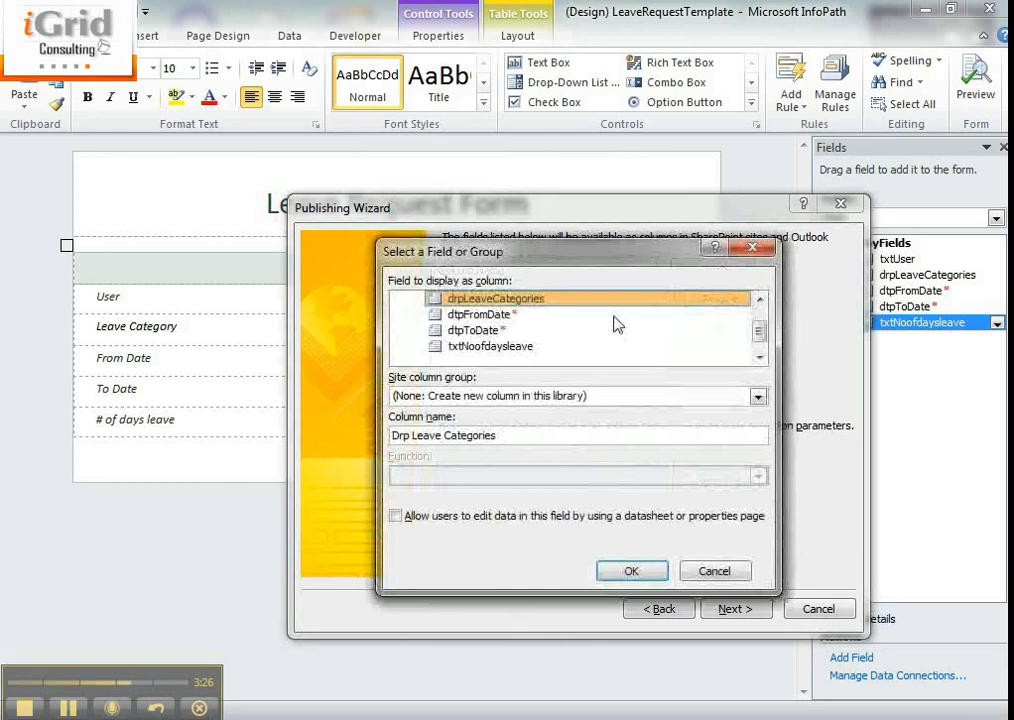
click(539, 315)
drag(410, 436, 316, 432)
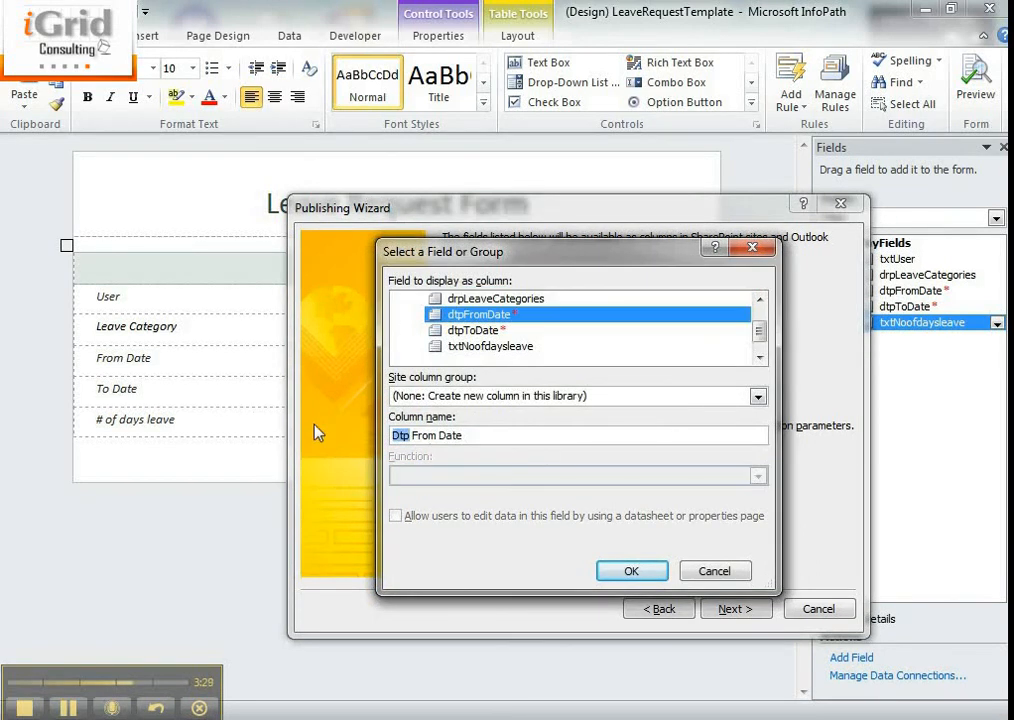
key(BackSpace)
click(641, 573)
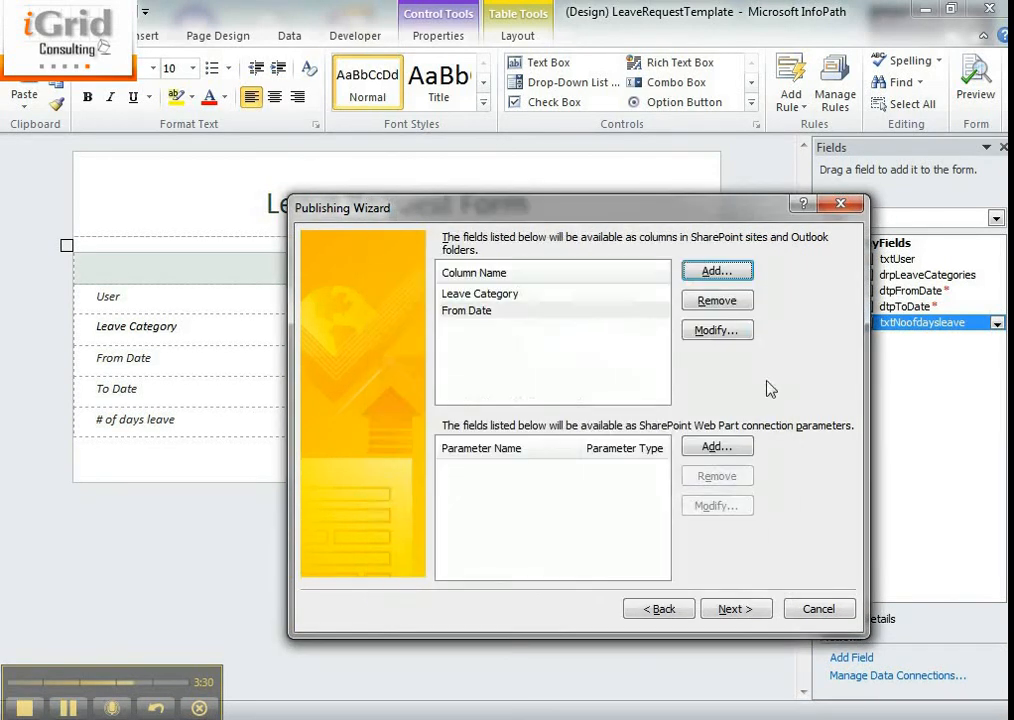
- Add the dtpToDate field as a library column named To Date
click(730, 280)
click(485, 314)
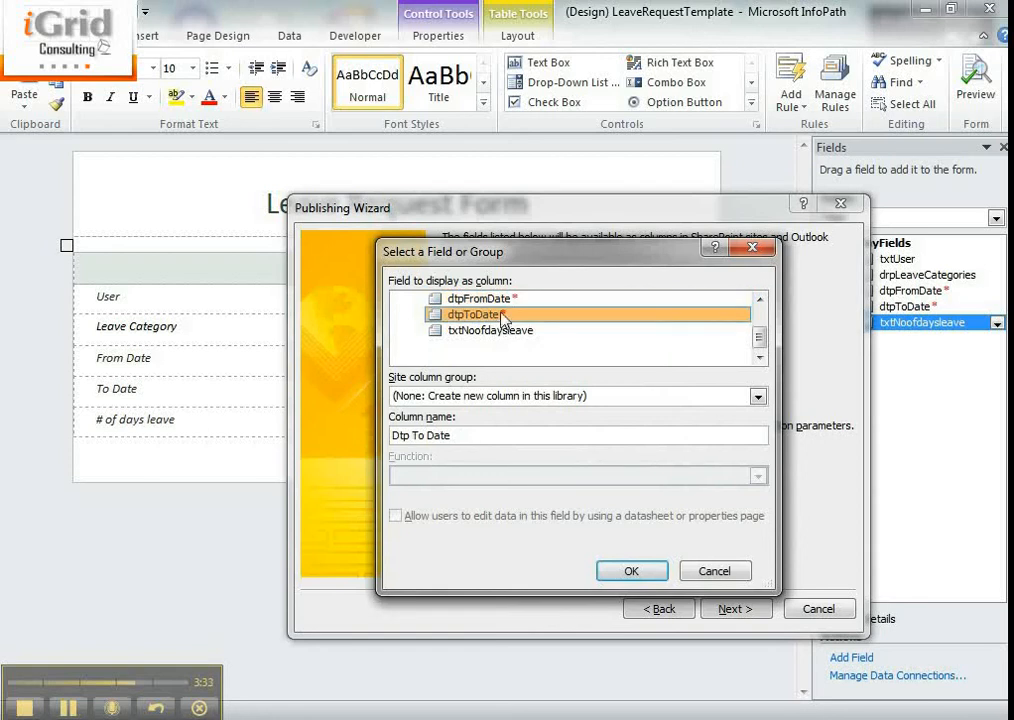
drag(412, 438, 337, 442)
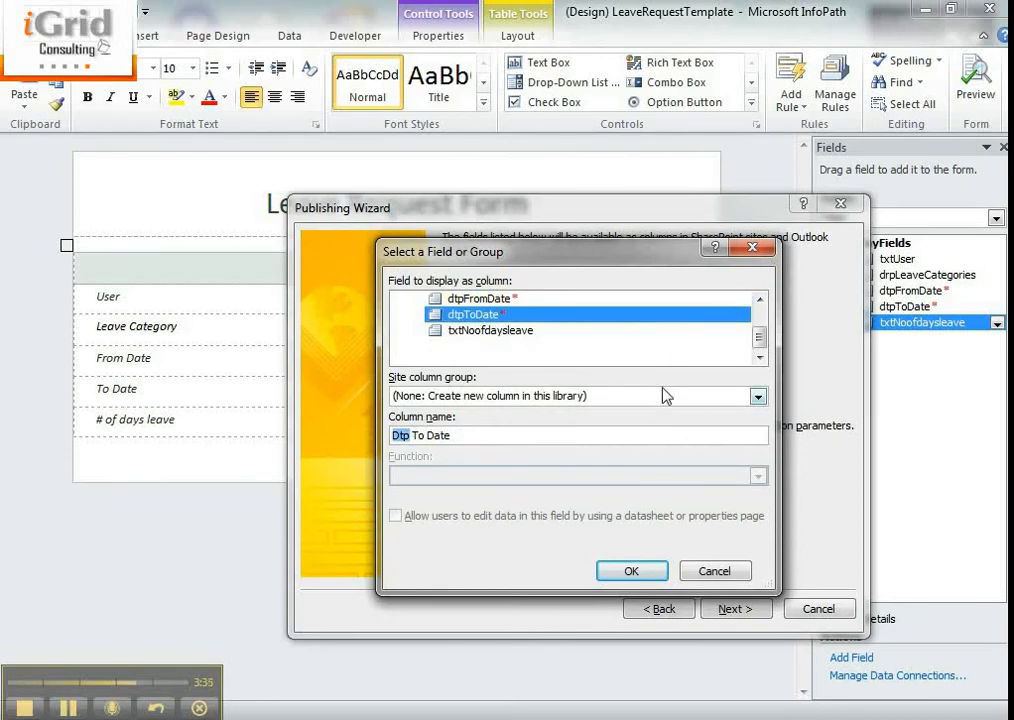
key(Delete)
click(631, 571)
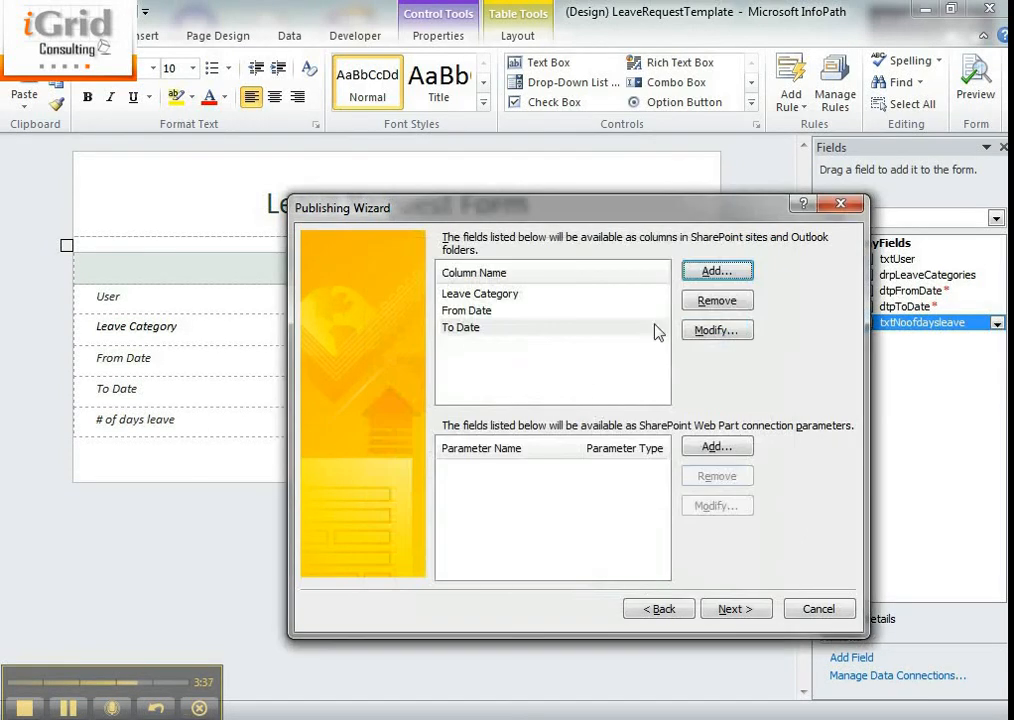
- Add the txtNoofdaysleave field as a library column named Noofdaysleave
click(700, 271)
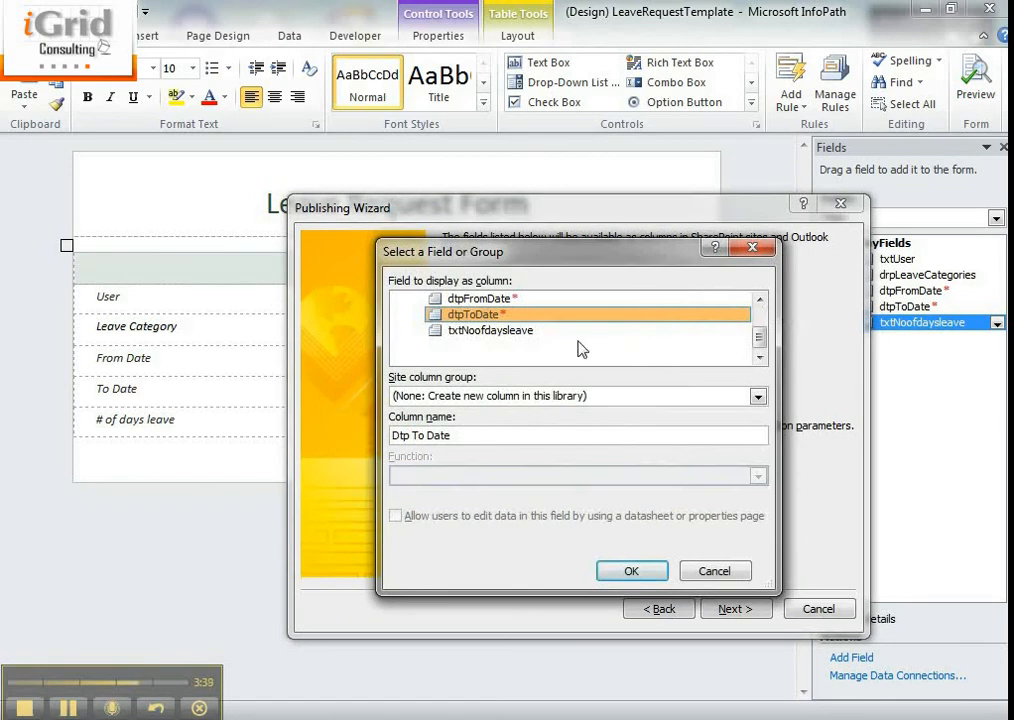
click(573, 331)
drag(411, 437, 353, 430)
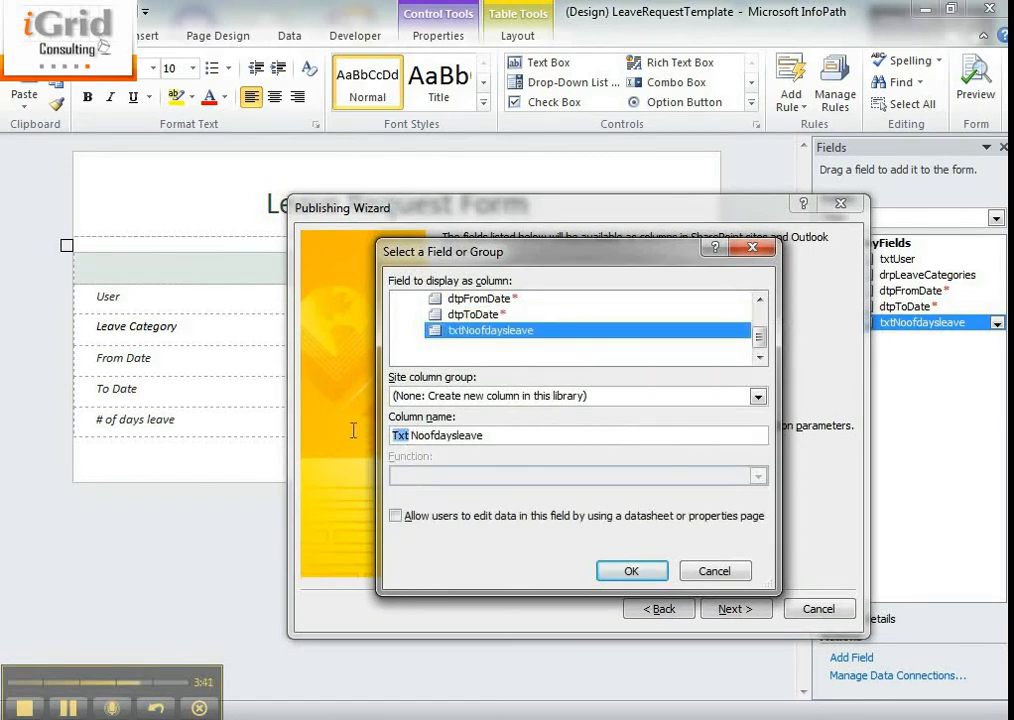
key(Delete)
click(632, 571)
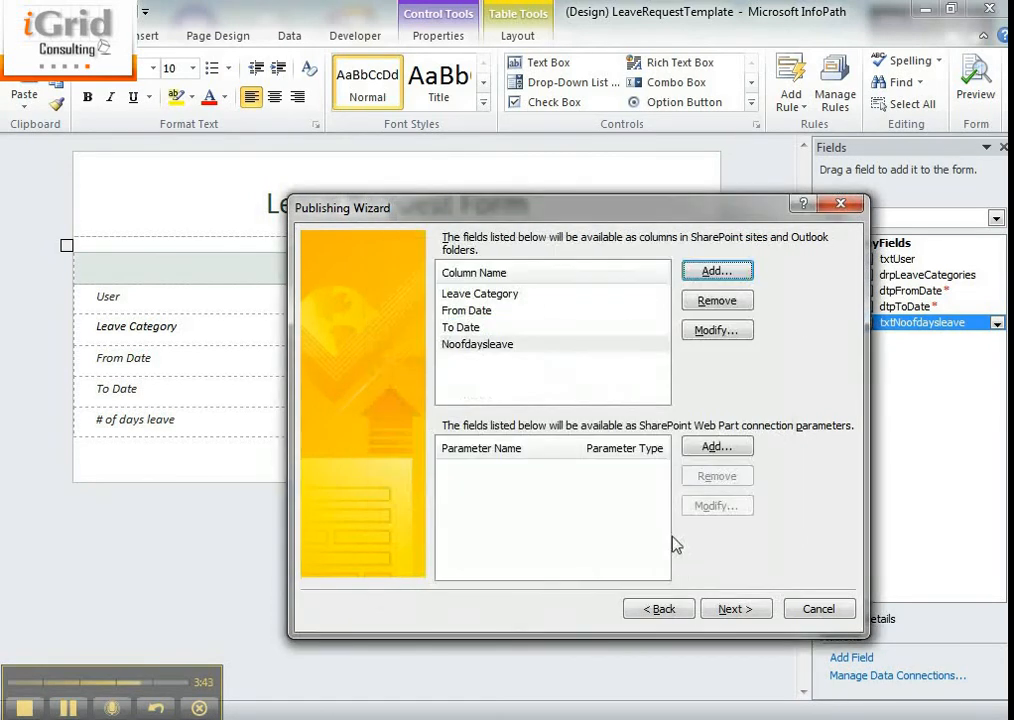
- Publish the form template to the Leave Requests library and close the Publishing Wizard
click(733, 609)
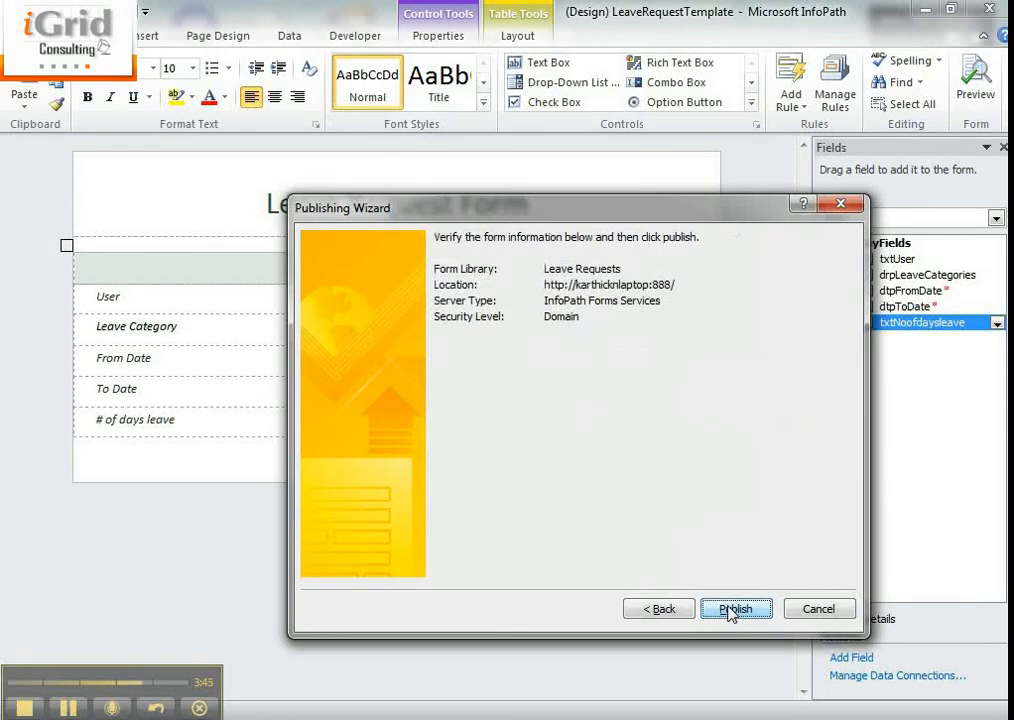
click(733, 609)
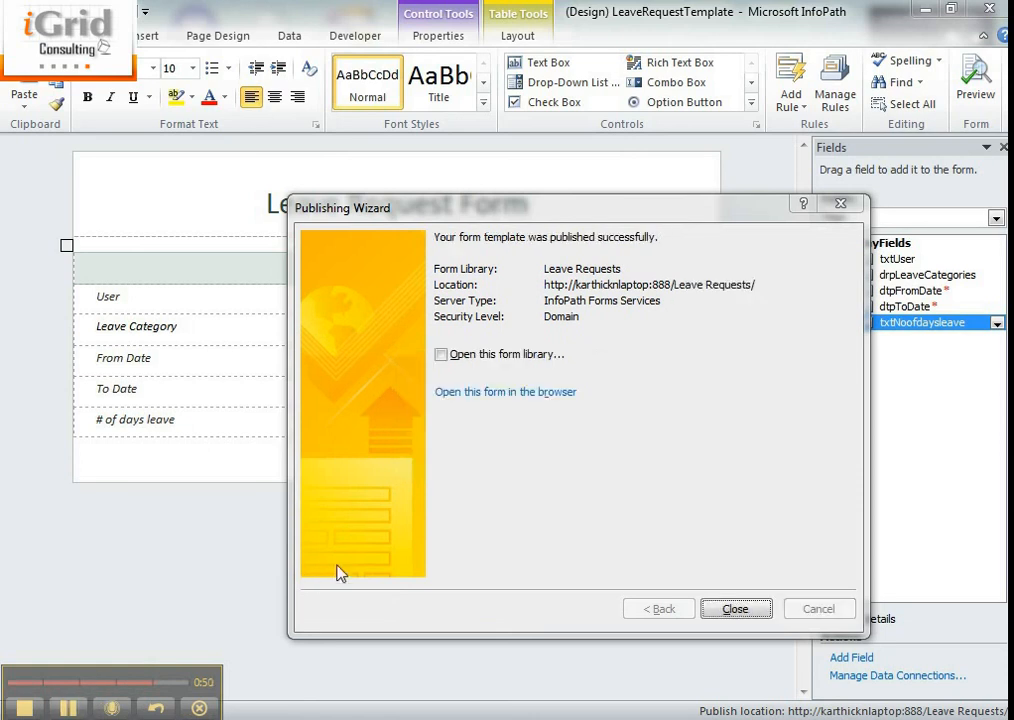
click(735, 611)
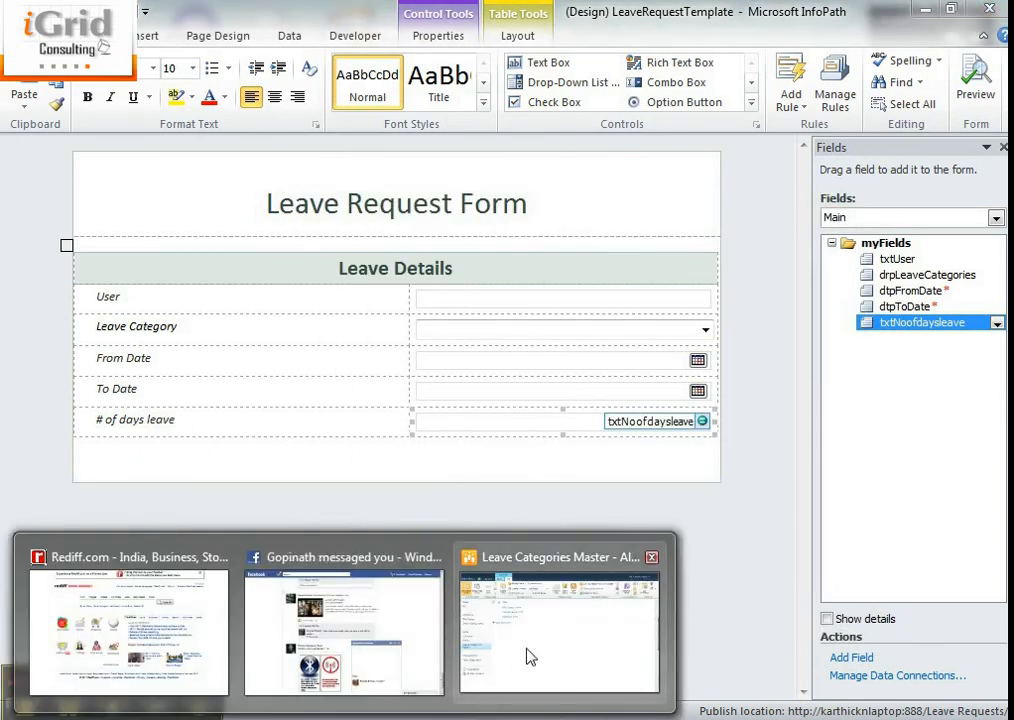
- Switch to the SharePoint site in Internet Explorer, reload the page and open the Leave Requests library
click(527, 654)
key(F5)
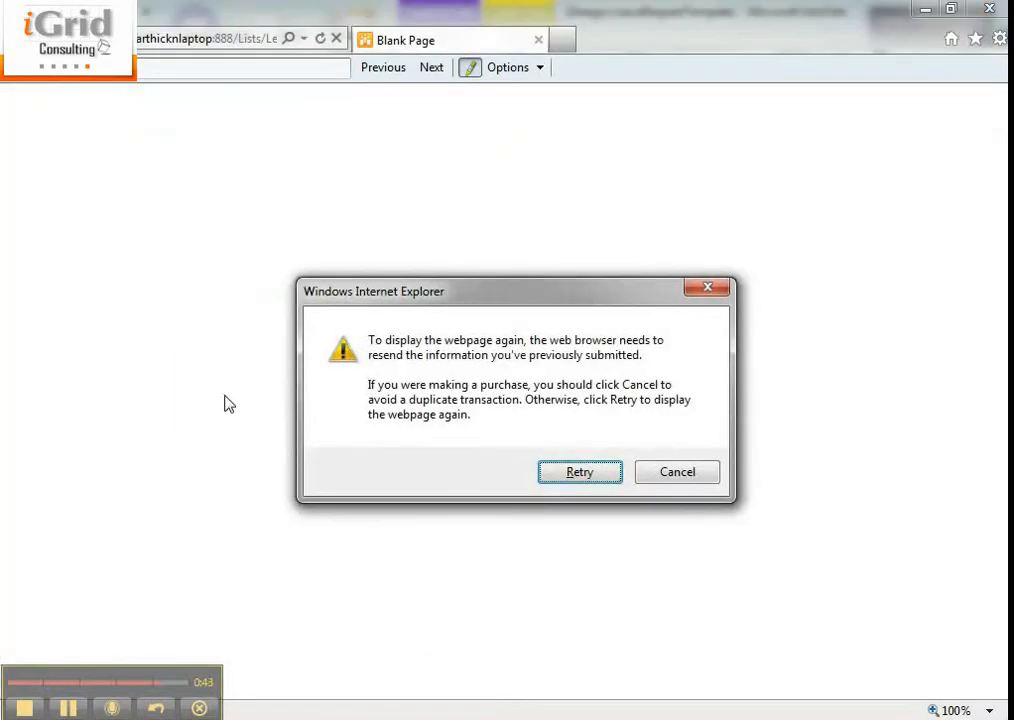
click(556, 471)
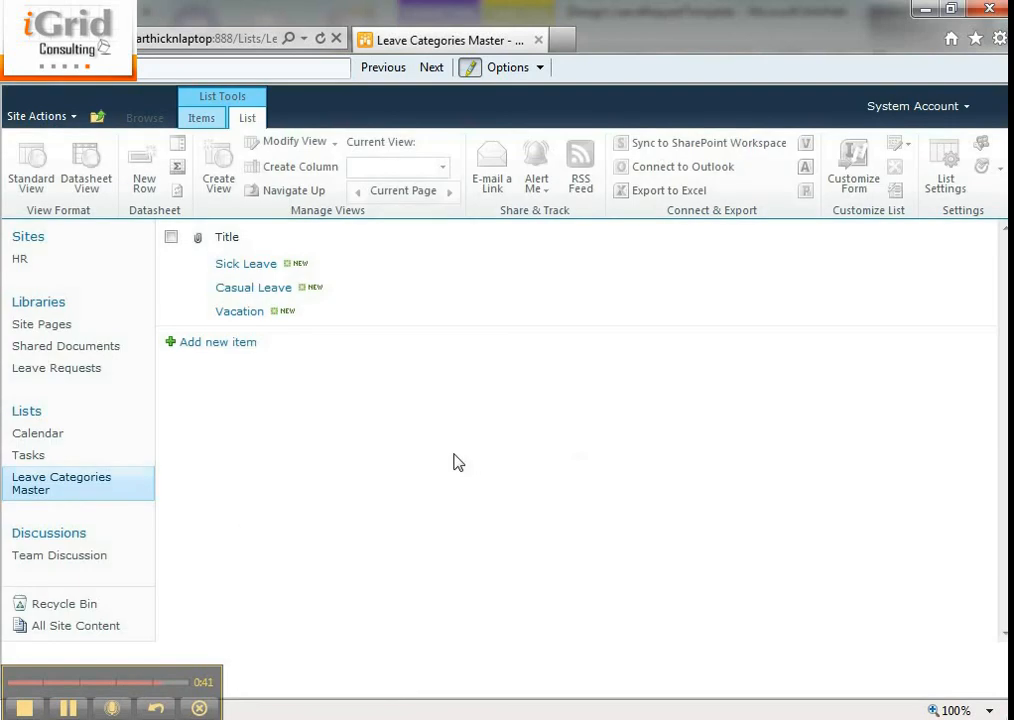
click(52, 380)
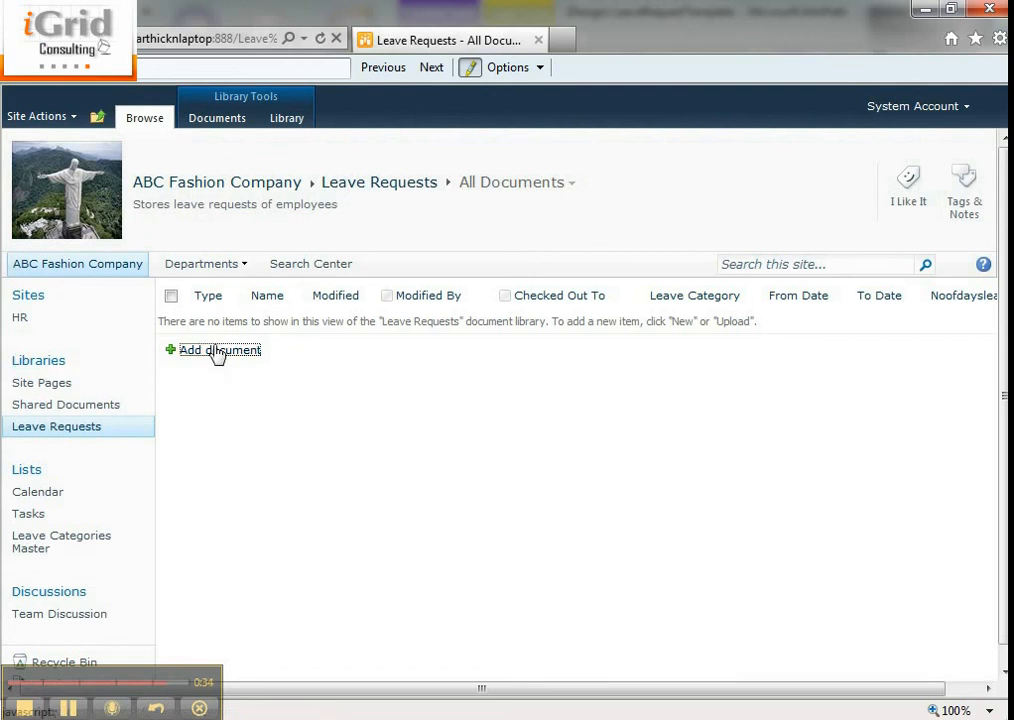
- Add a new leave request form with the category Sick Leave and the To Date 12/2/2011
click(215, 351)
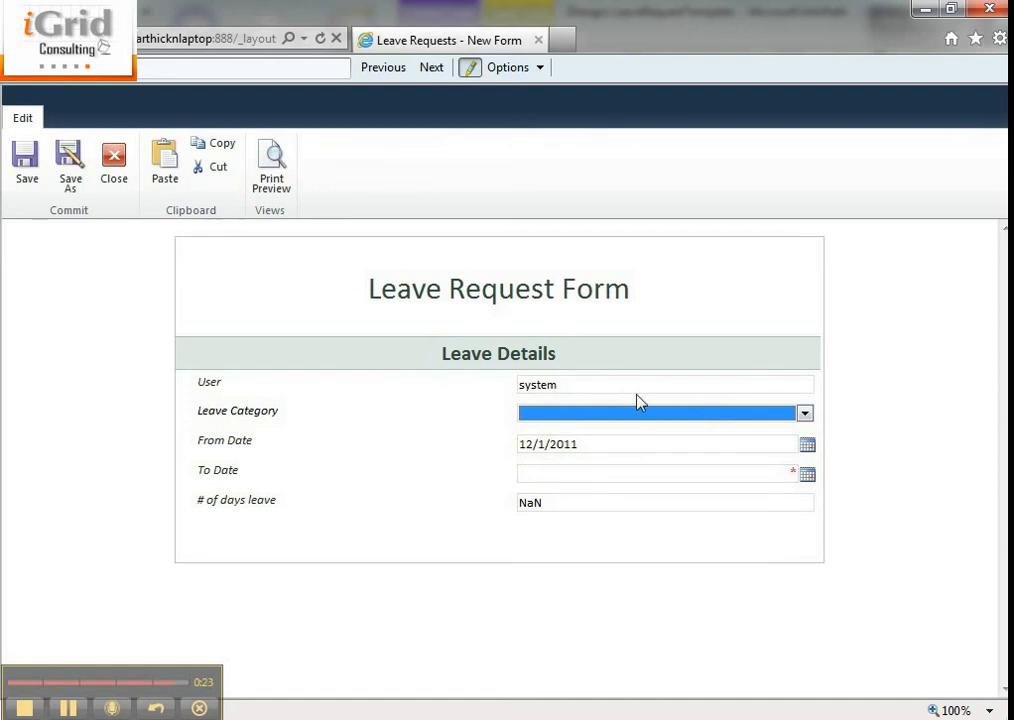
click(712, 414)
click(700, 445)
click(808, 476)
click(780, 626)
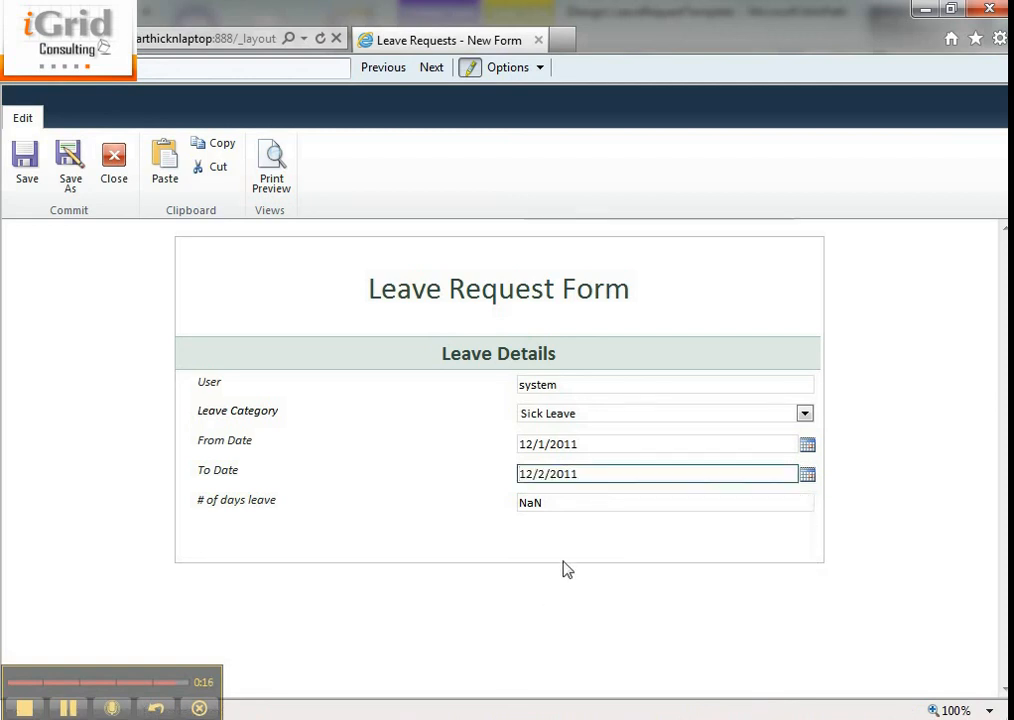
click(568, 506)
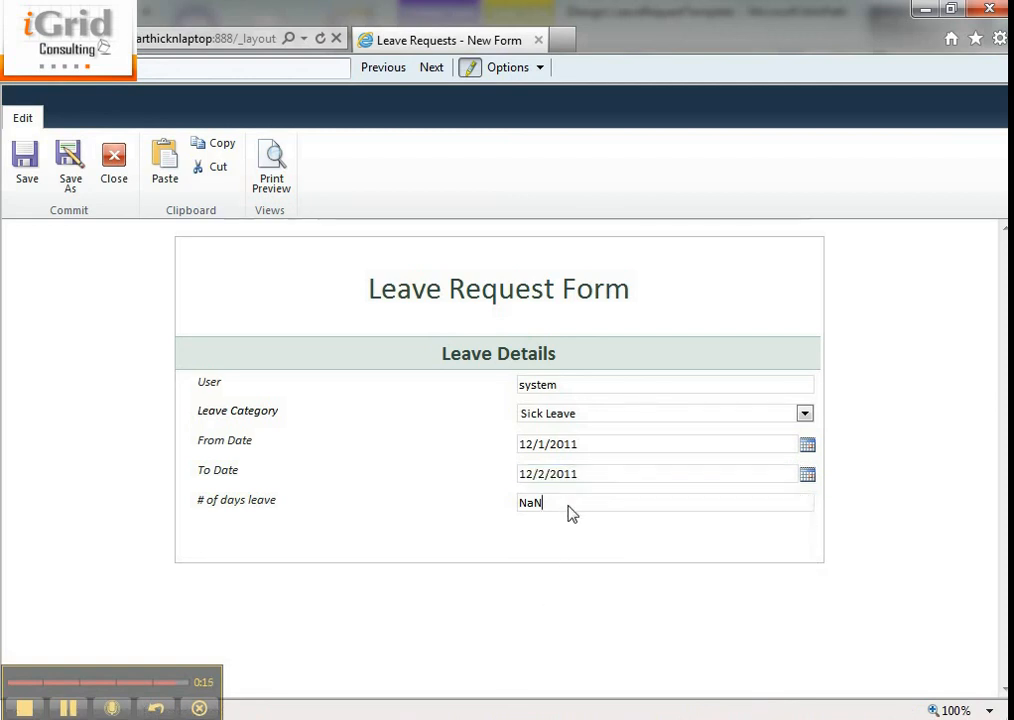
- Save the completed leave request to the Leave Requests library, using the employee's first name as file name
click(27, 168)
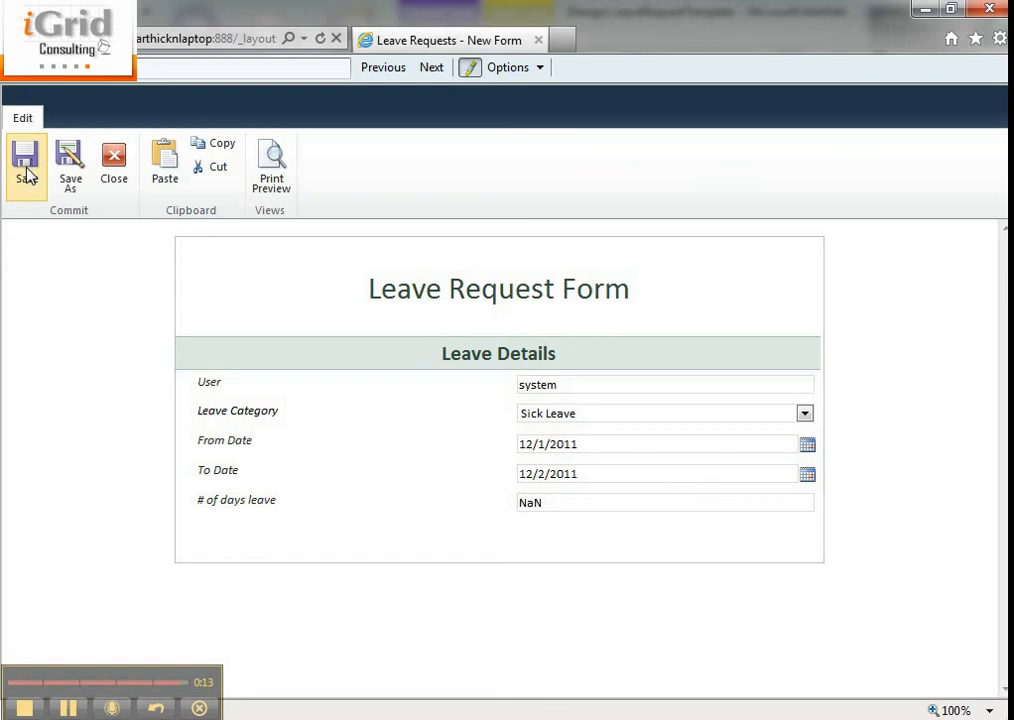
text(Kart)
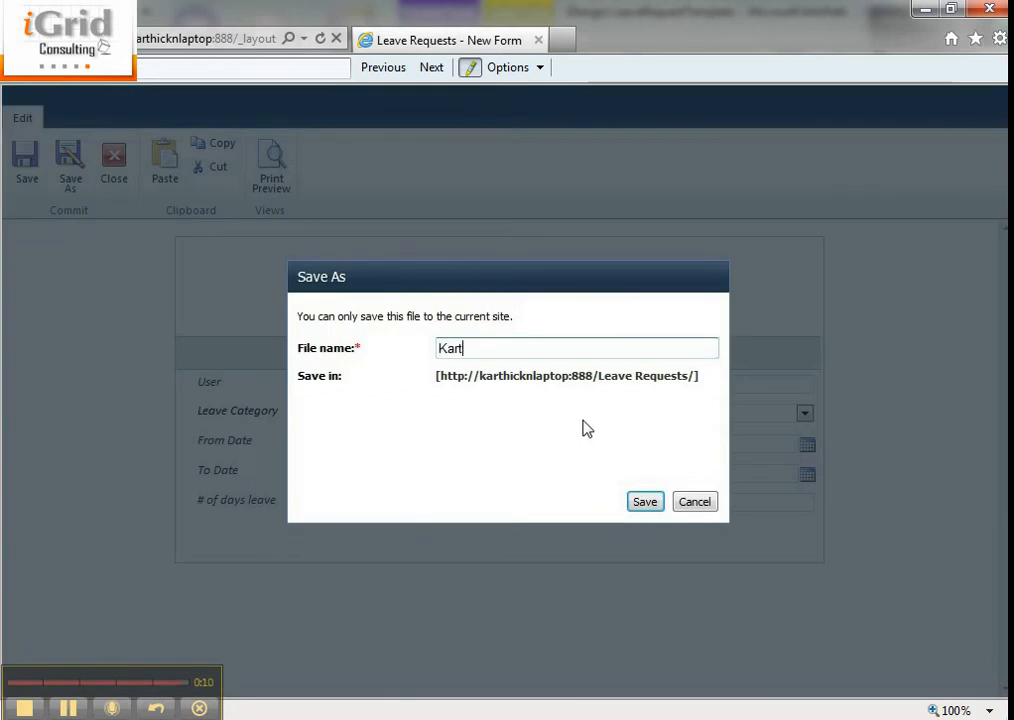
text(hick)
key(Return)
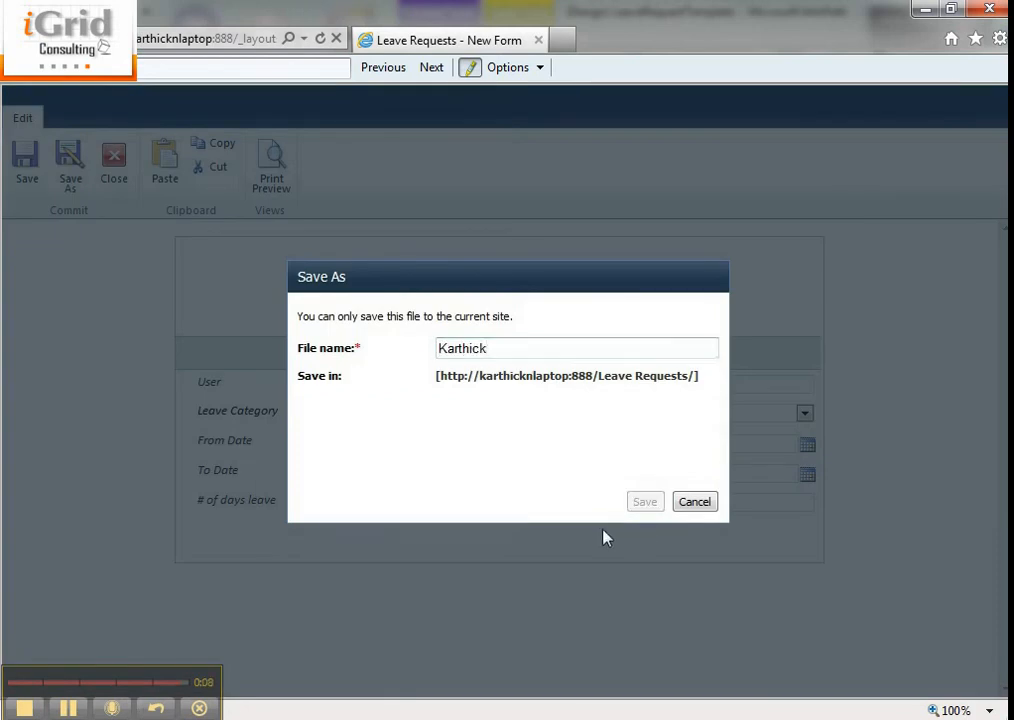